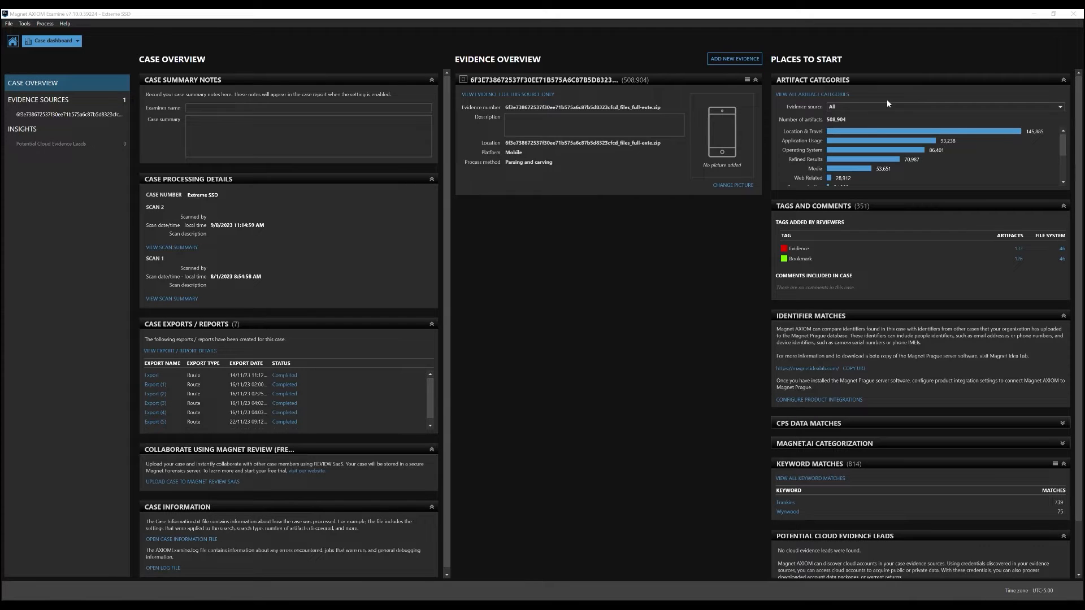
Open the evidence for all artifact categories and switch it to the Route view, dismissing the routes introduction
left_click(832, 95)
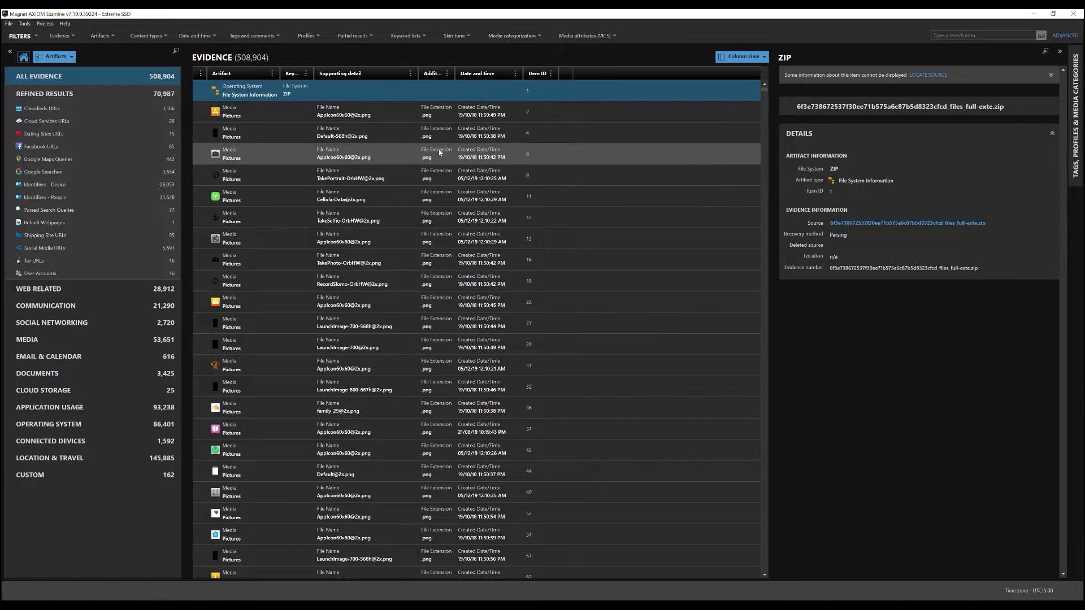
left_click(764, 56)
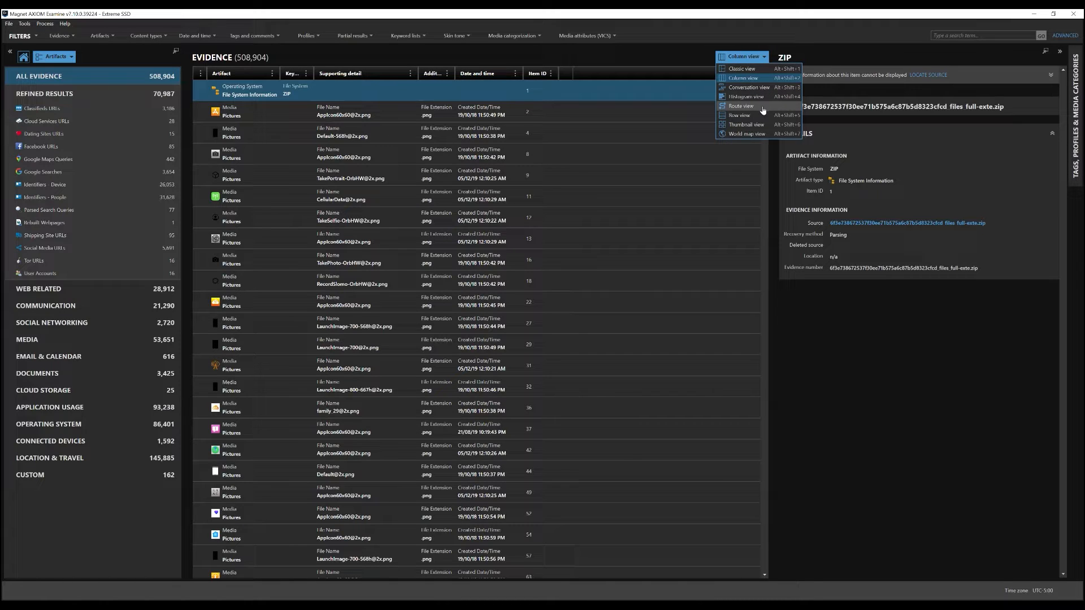
left_click(762, 109)
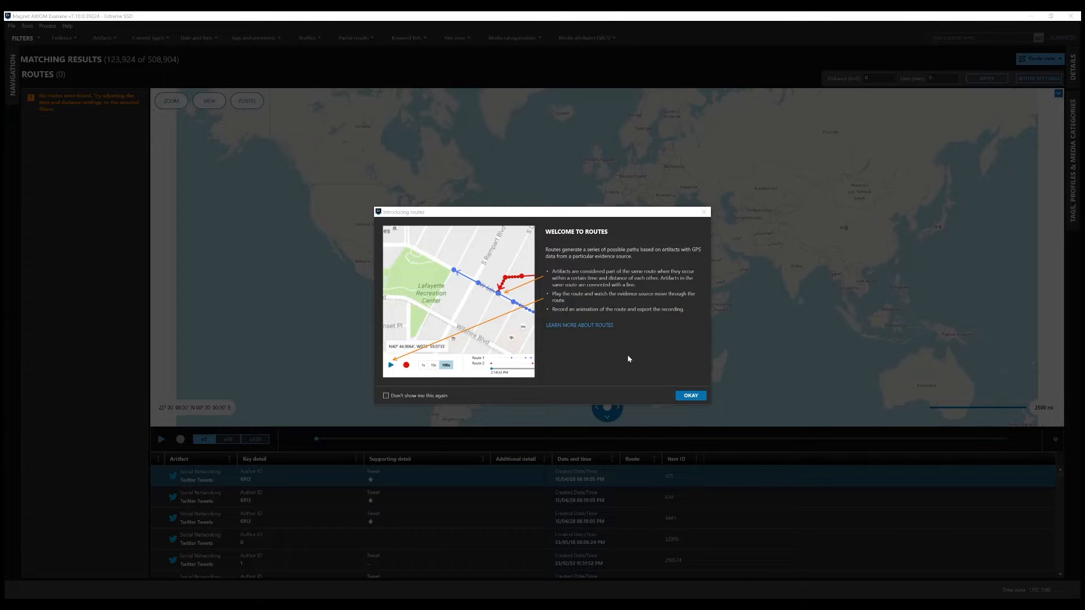
left_click(696, 399)
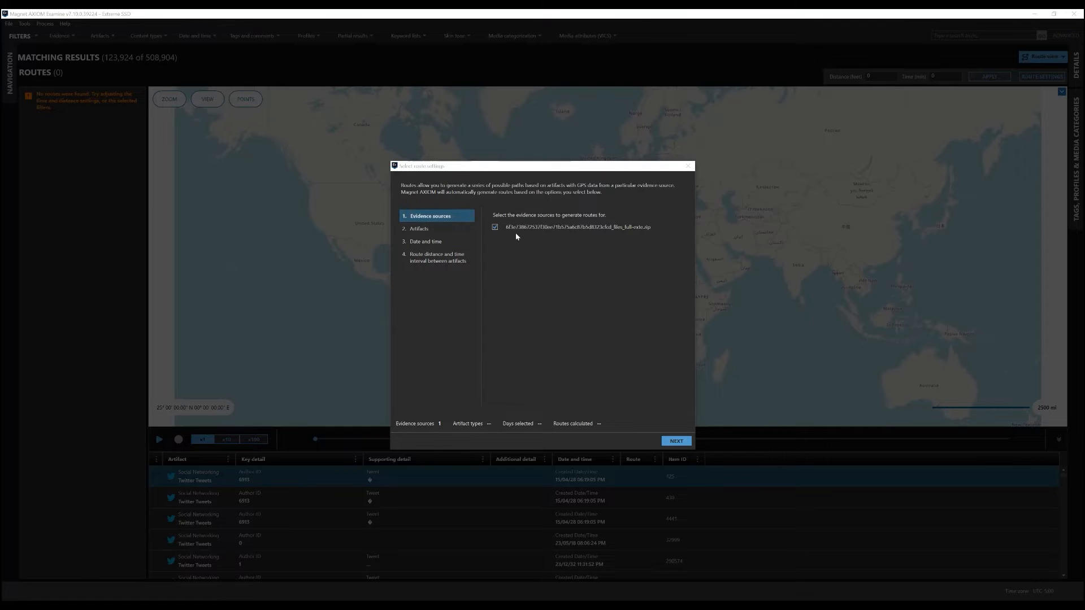
Choose the full-exte zip as the route evidence source and Cached Locations as the artifact type
left_click(495, 228)
left_click(681, 442)
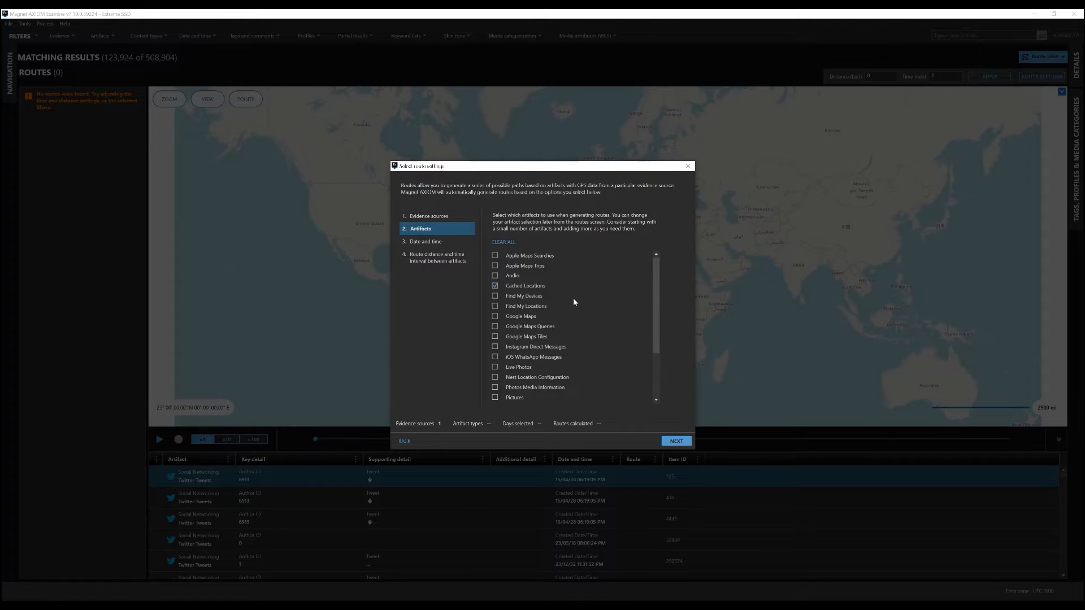
scroll(569, 290, "down", 3)
scroll(578, 382, "up", 3)
left_click(495, 286)
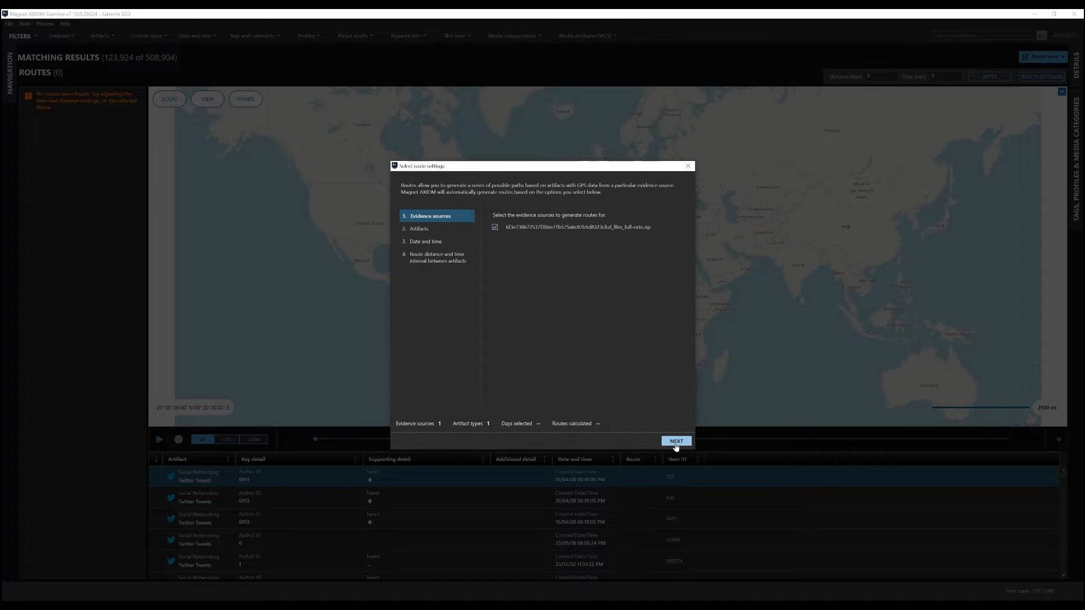
Add Significant Locations Visits to the artifacts used for generating routes and accept the artifact selection
left_click(676, 441)
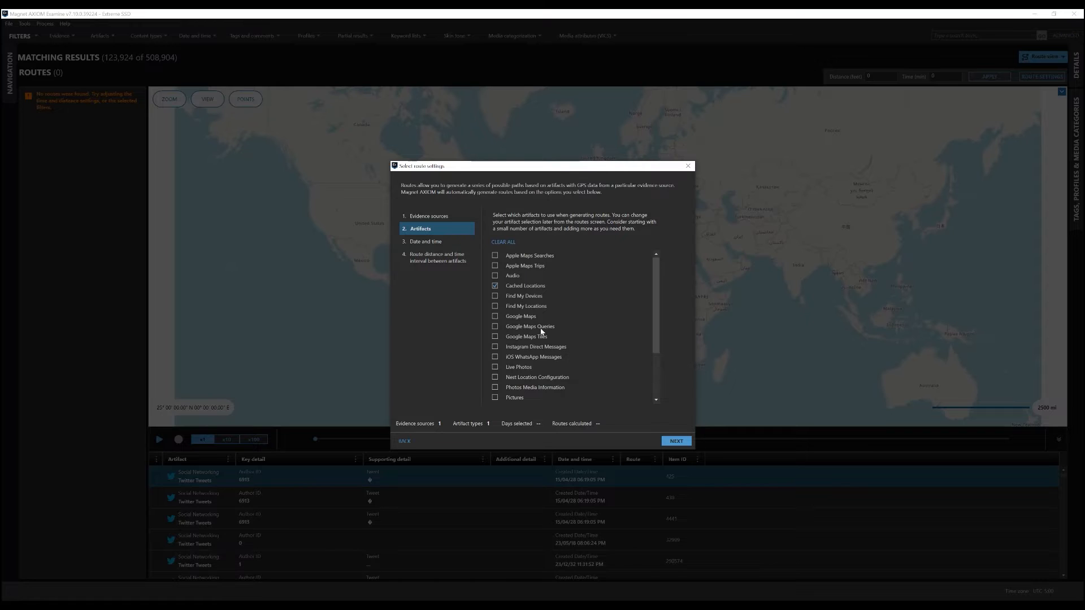
scroll(543, 318, "down", 2)
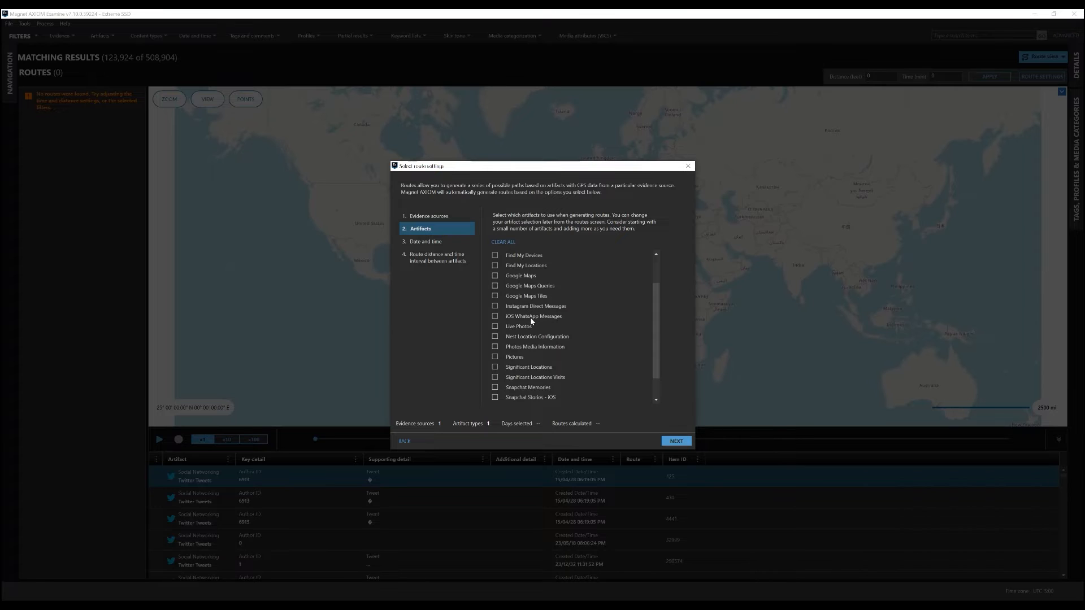
scroll(528, 290, "up", 2)
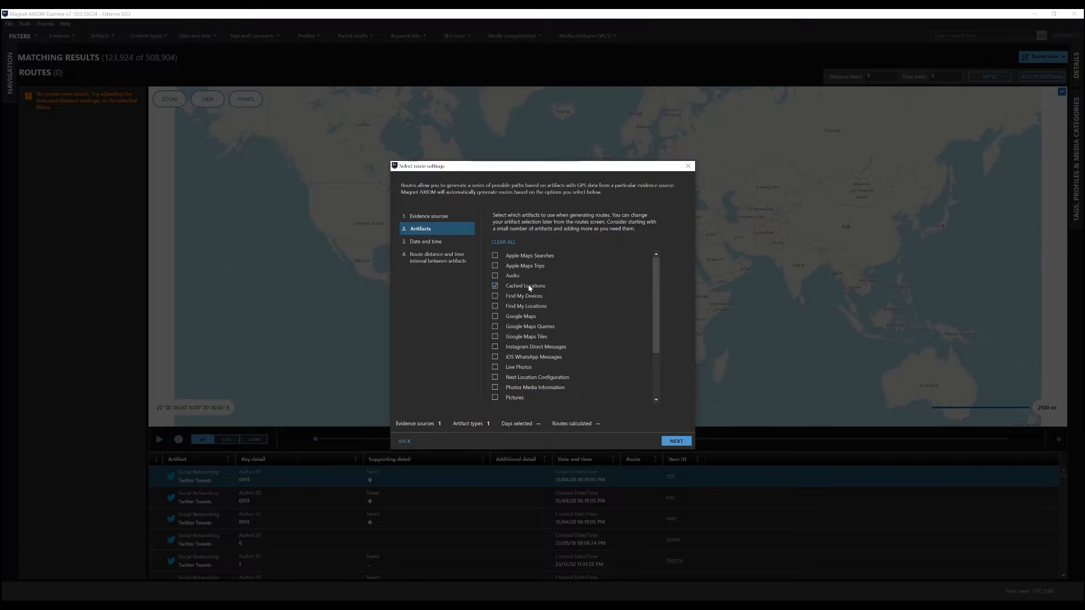
scroll(533, 295, "down", 3)
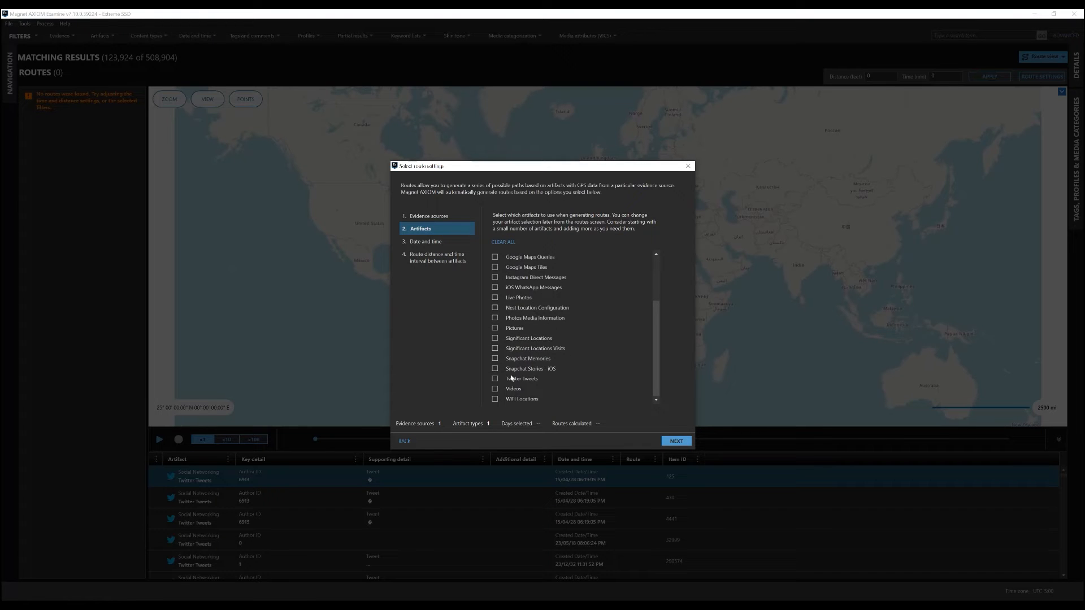
left_click(496, 349)
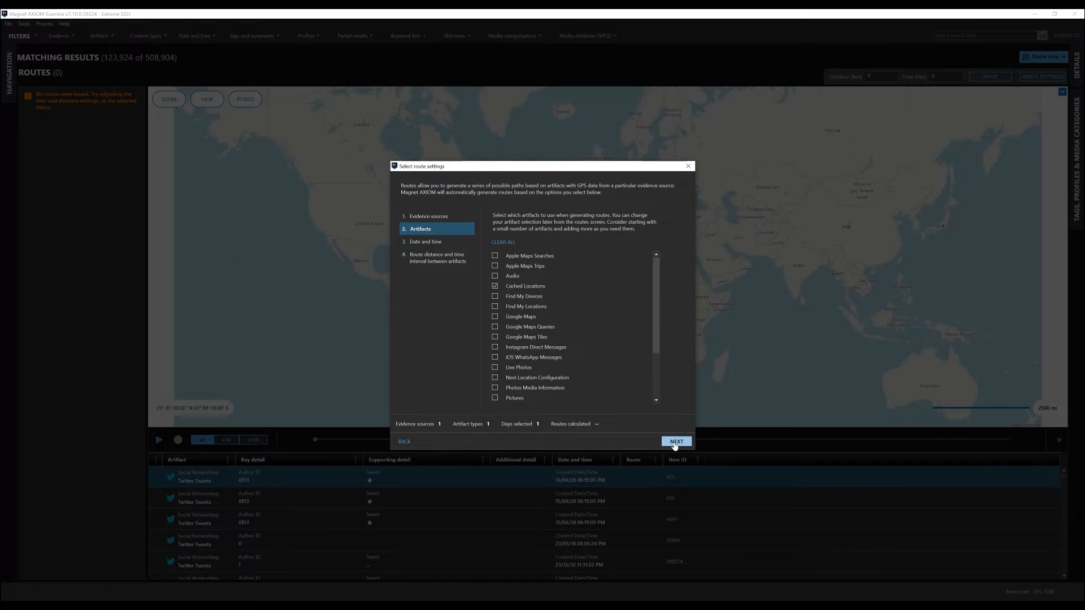
left_click(676, 443)
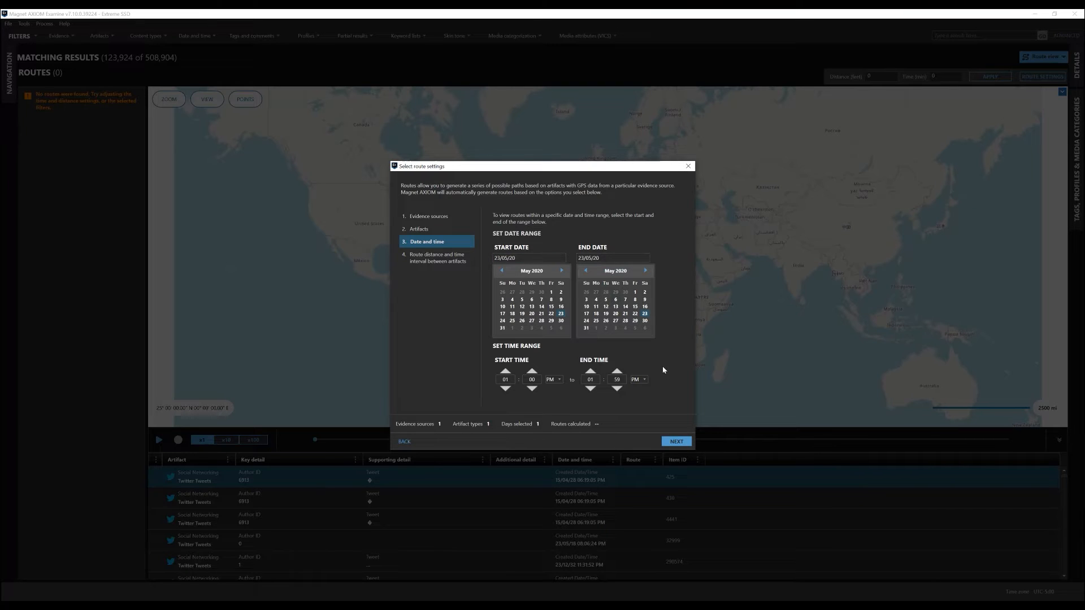
Accept the date range of 23/05/20 from 01:00 to 01:59 PM, set the time interval to 5 minutes, and calculate and generate the routes
left_click(678, 442)
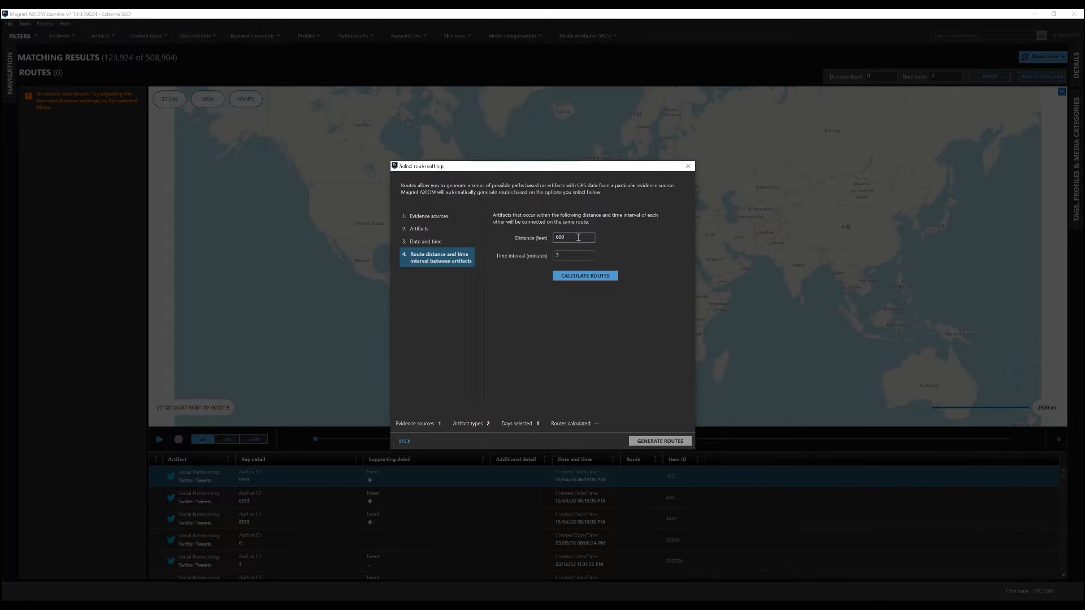
double_click(570, 256)
left_click(587, 277)
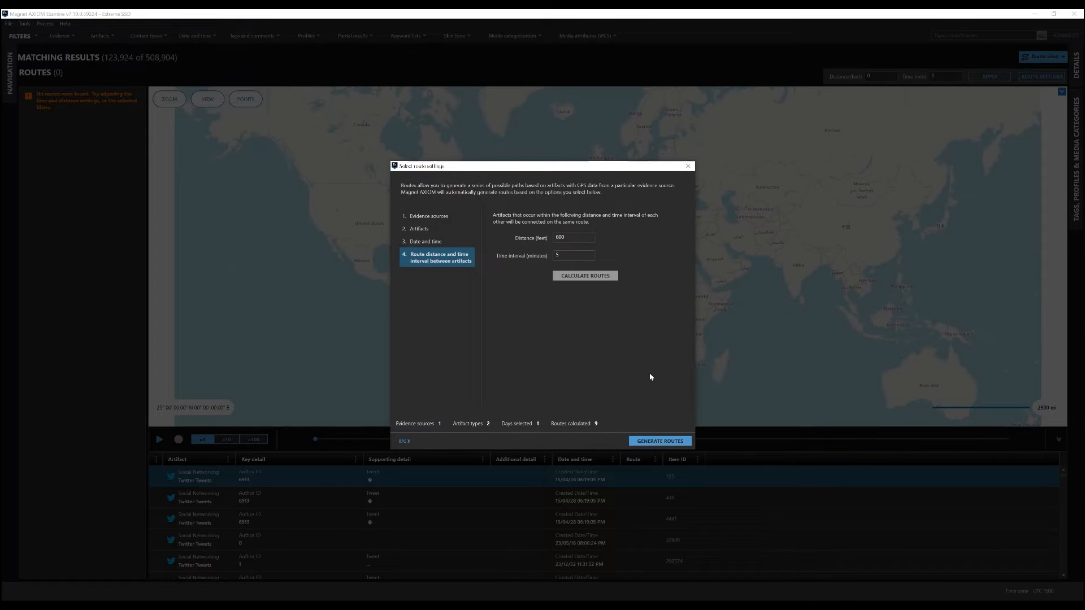
left_click(665, 442)
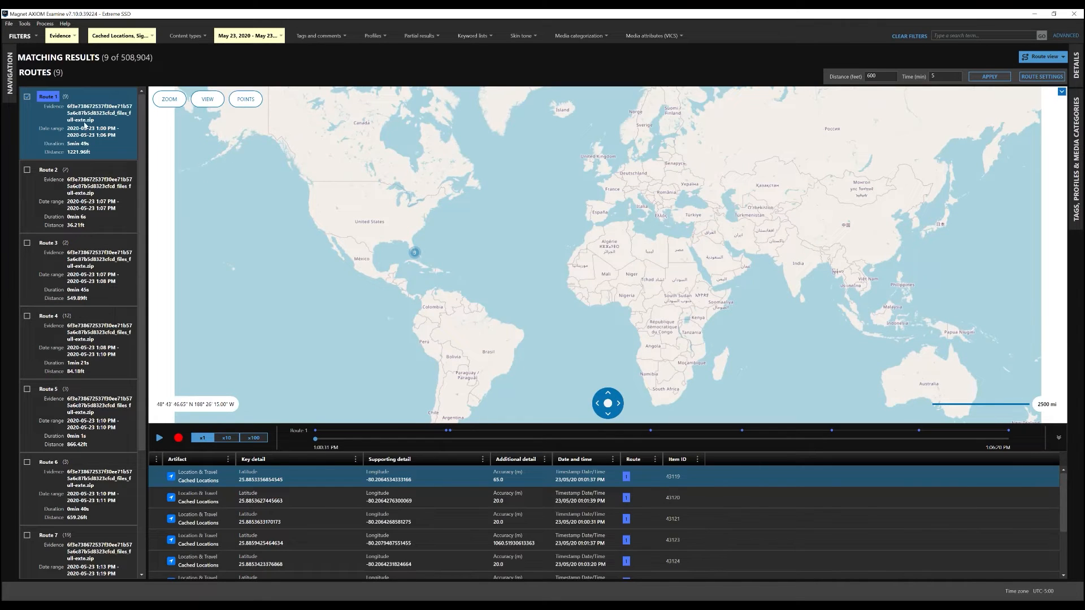
Deselect Route 1 and show only Route 9 from the list of generated routes
scroll(84, 120, "down", 3)
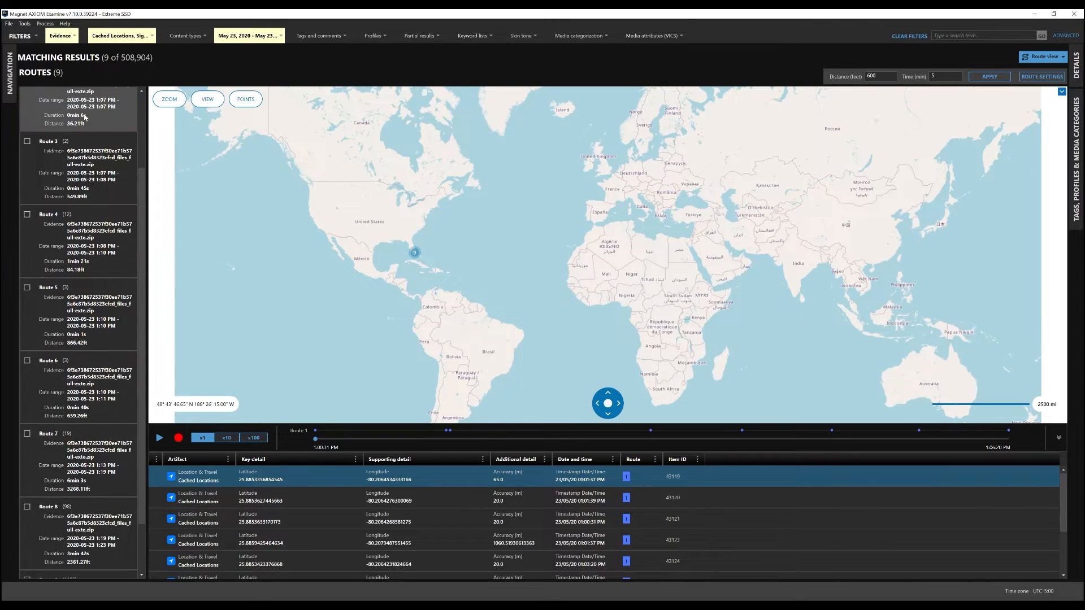
scroll(85, 115, "up", 3)
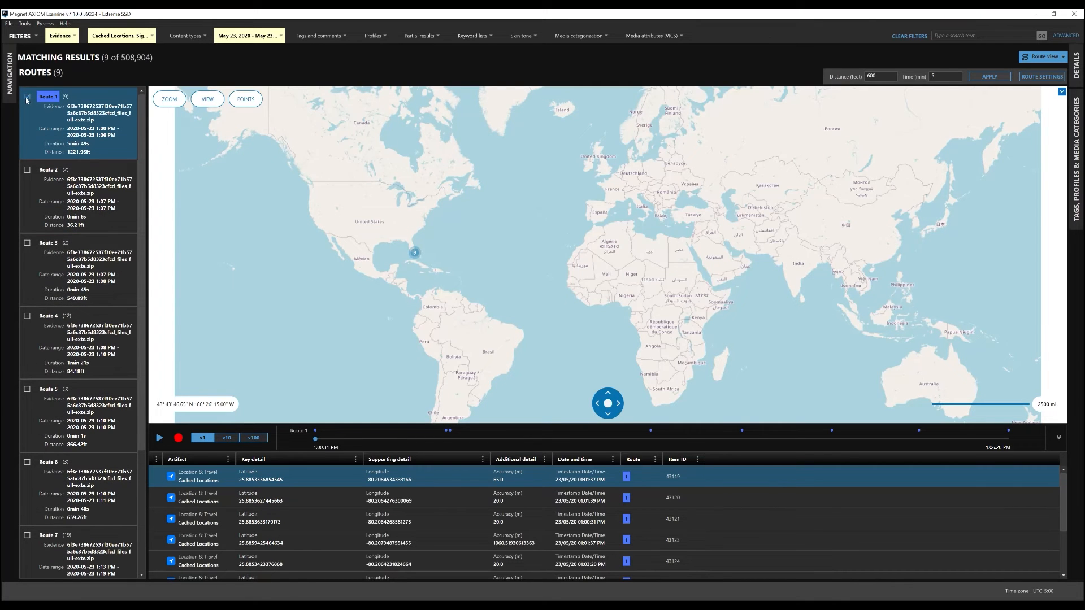
left_click(26, 98)
left_click(28, 97)
scroll(64, 206, "down", 3)
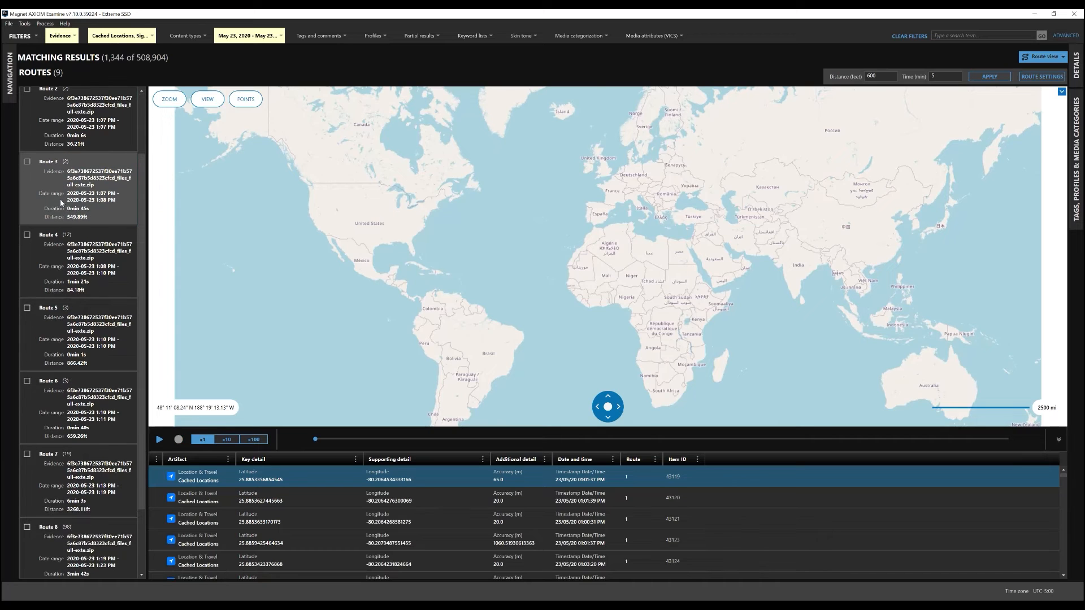
scroll(66, 339, "down", 1)
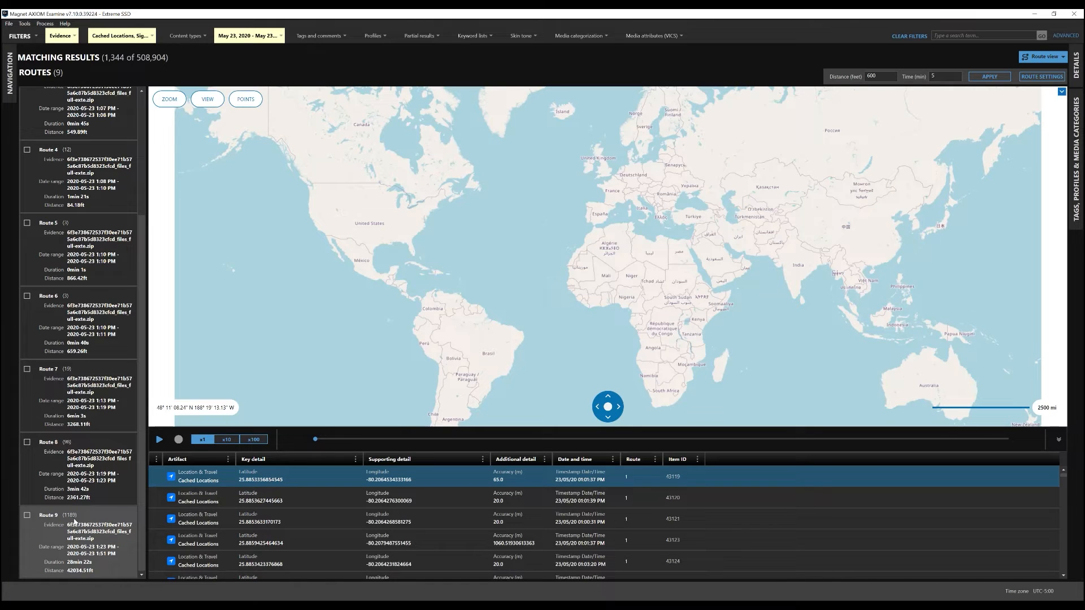
left_click(27, 516)
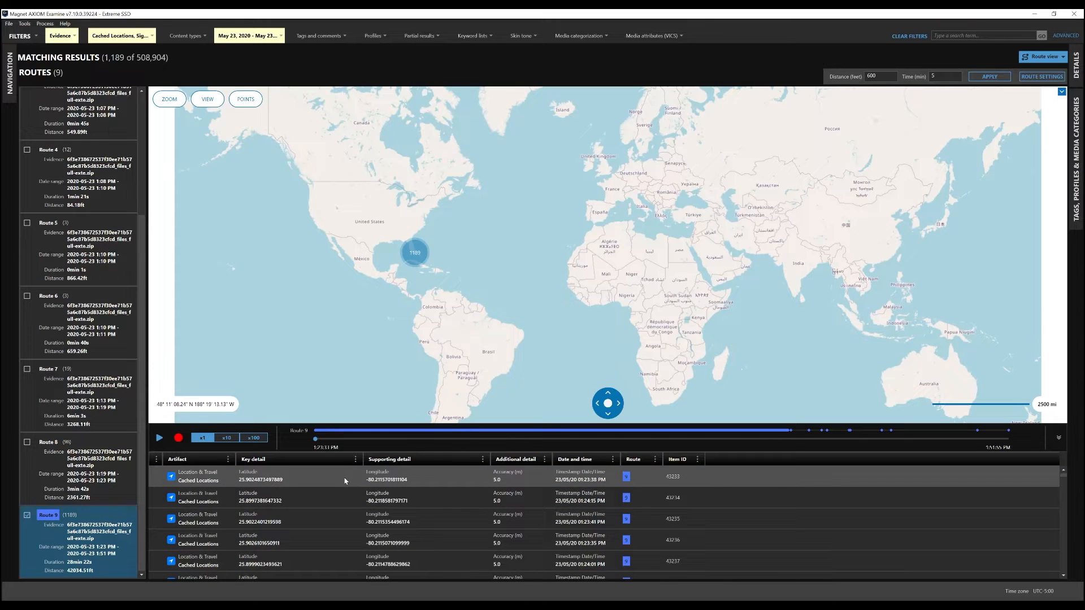
Examine Route 9's location artifacts and follow its path on the map along Gratigny Parkway and West 84th Street
scroll(342, 483, "down", 1)
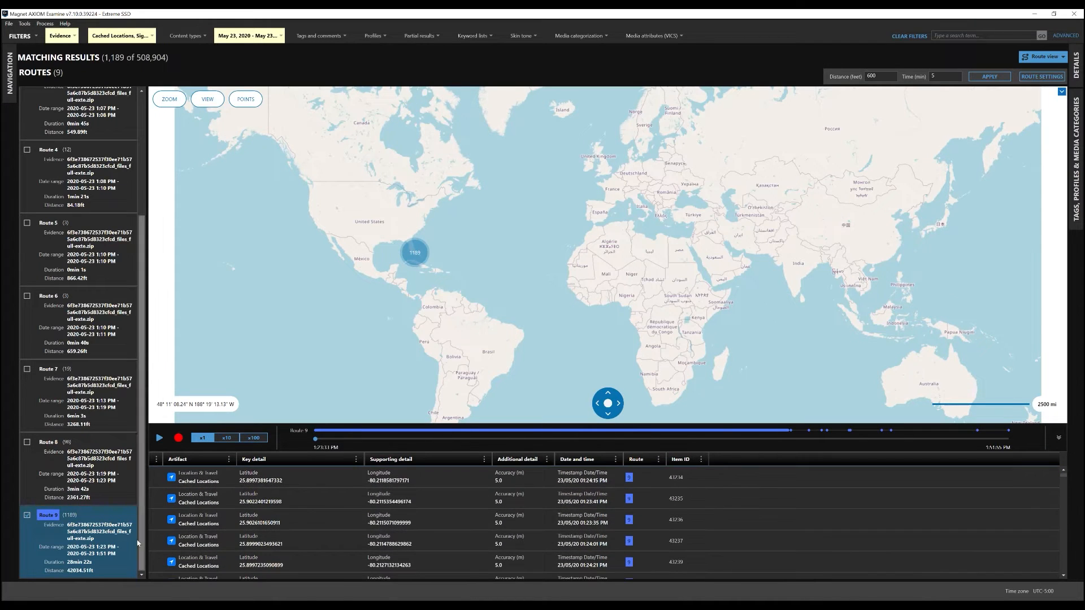
scroll(429, 508, "up", 1)
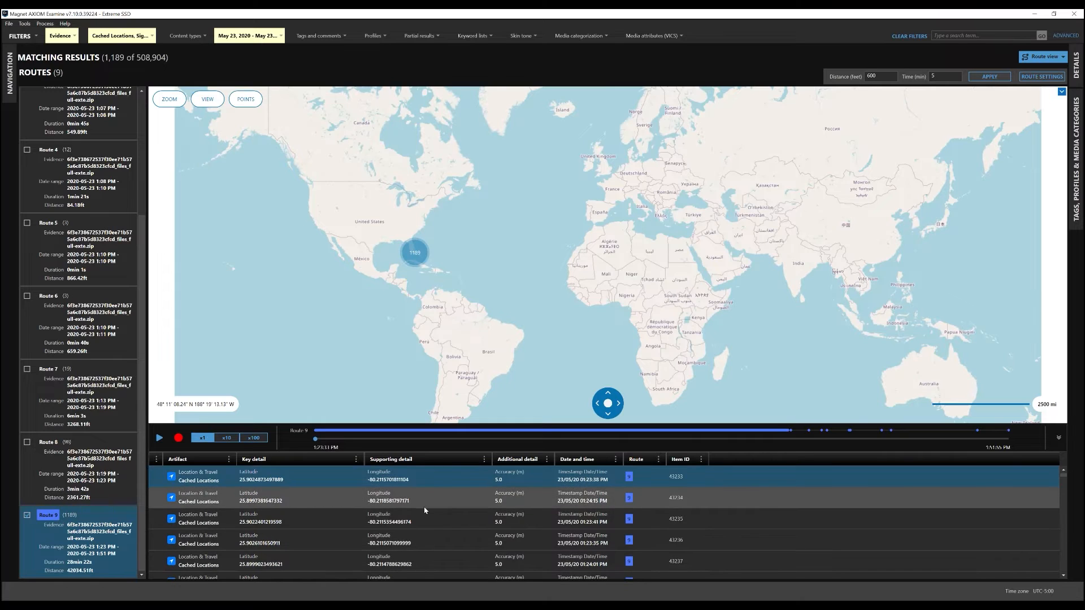
left_click(415, 254)
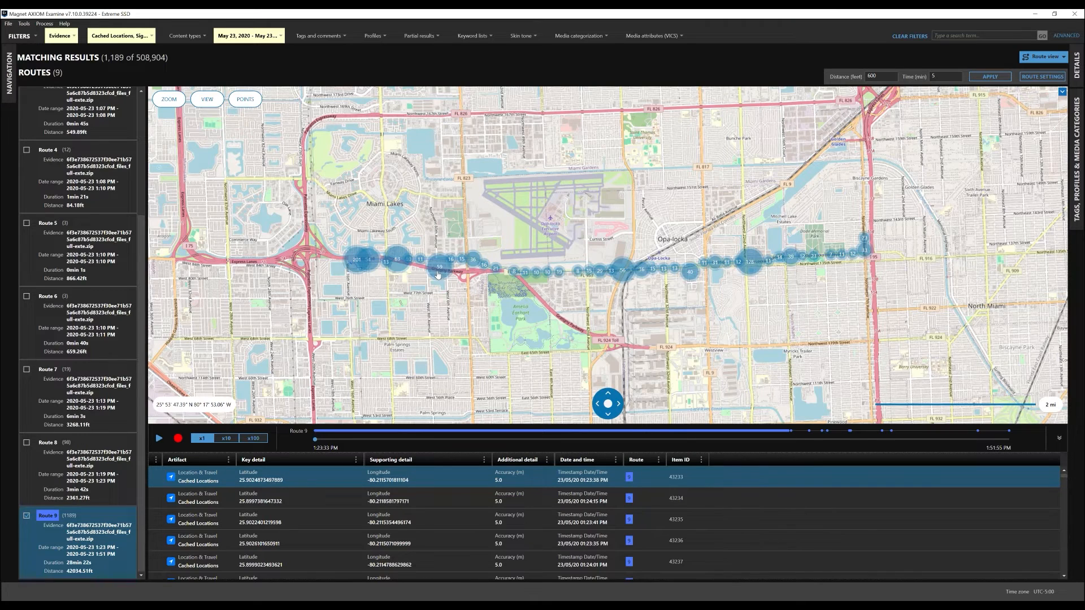
scroll(389, 243, "up", 3)
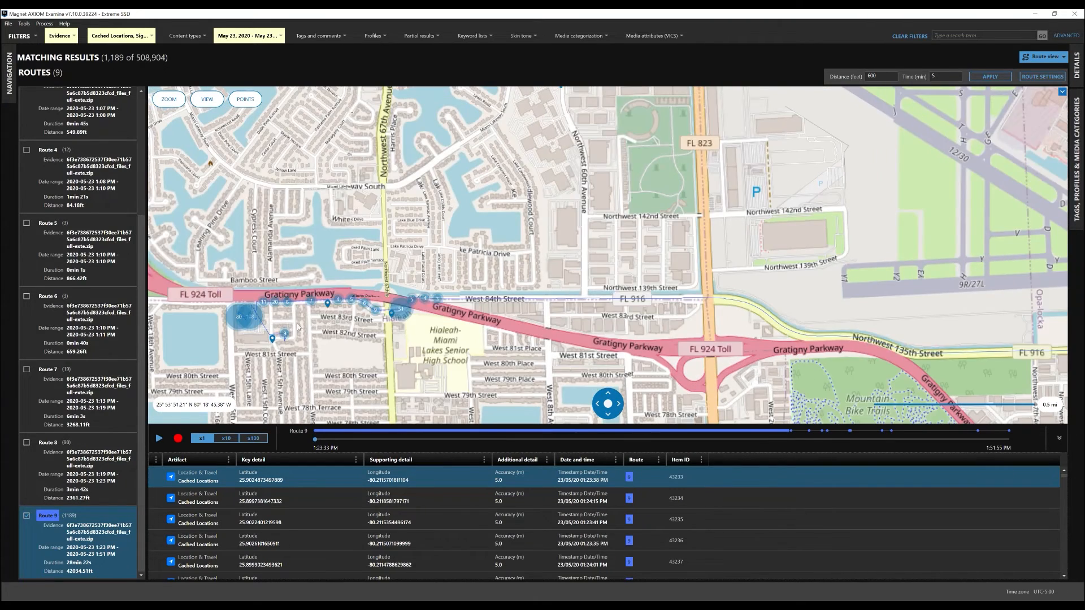
left_click_drag(232, 305, 397, 282)
scroll(398, 282, "up", 1)
scroll(397, 281, "up", 1)
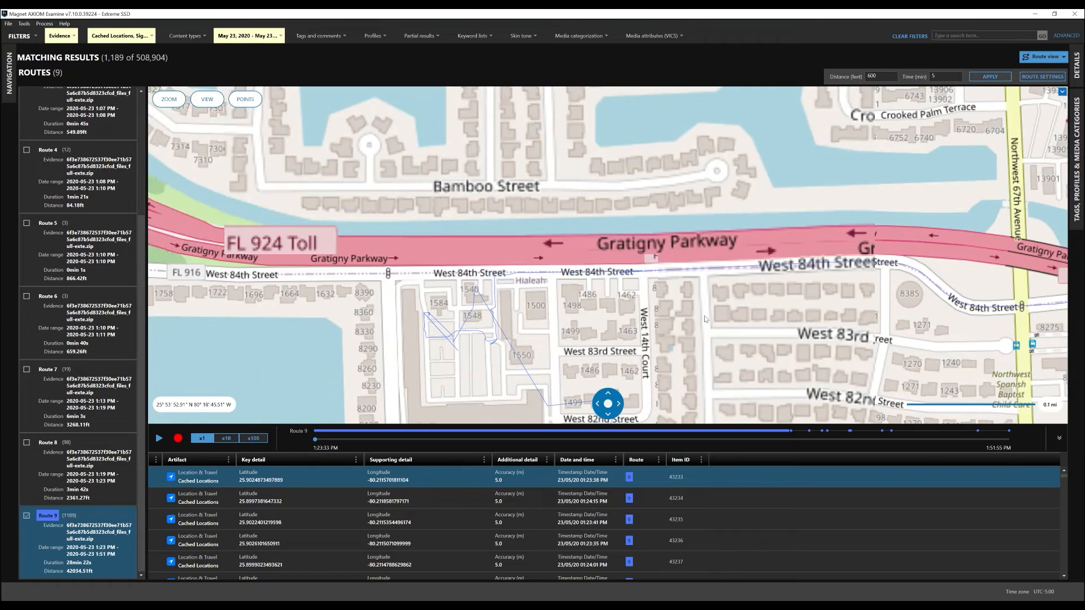
scroll(723, 309, "down", 1)
left_click_drag(694, 309, 629, 296)
scroll(629, 296, "up", 2)
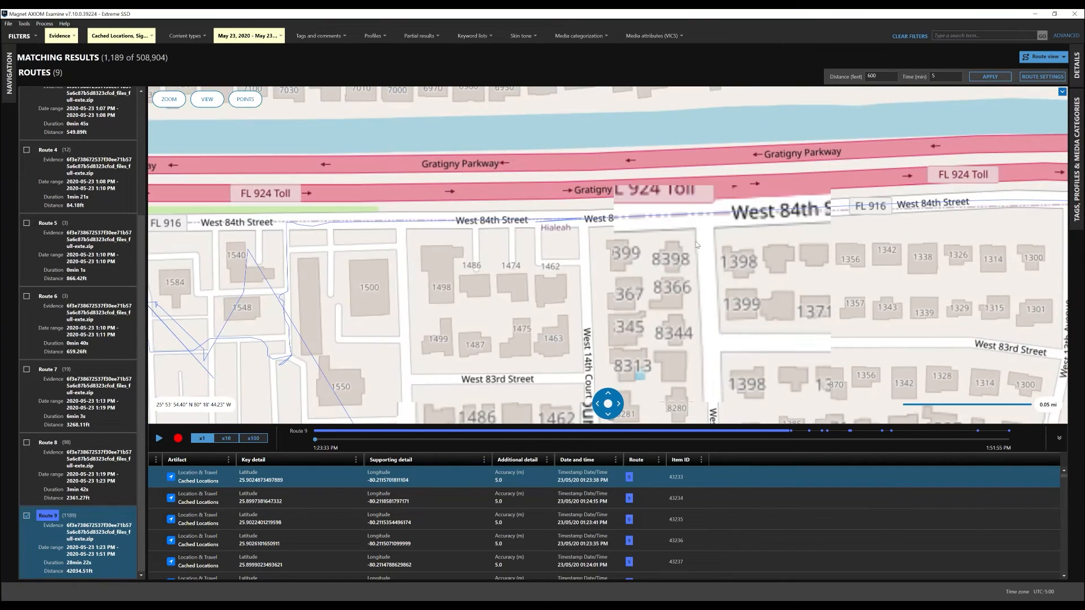
View the full details of the Route 9 cached location on West 84th Street near West 14th Court, and close them
mouse_move(710, 221)
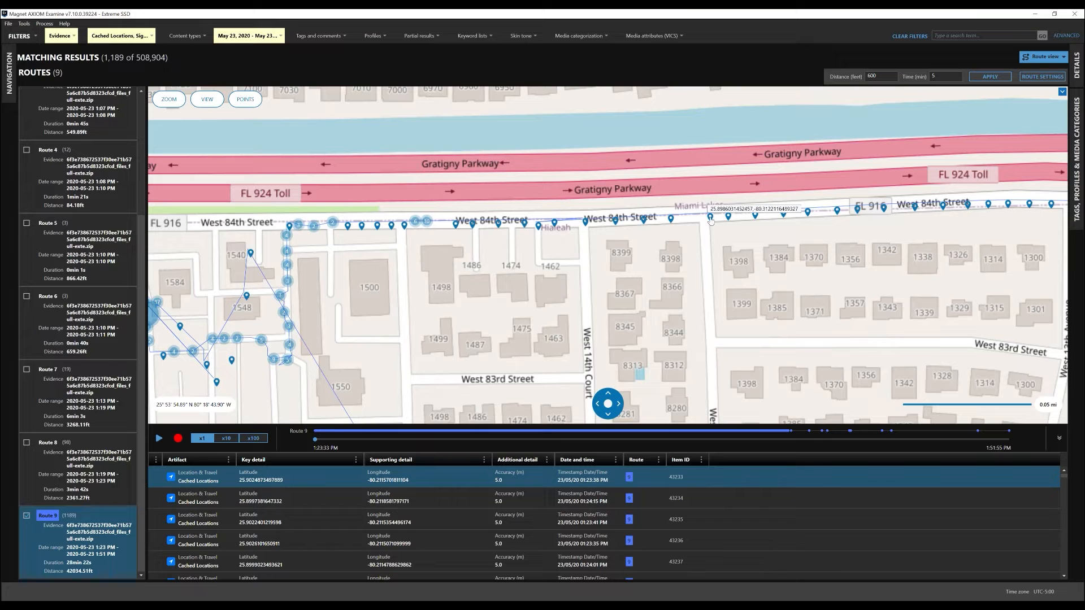
left_click(710, 219)
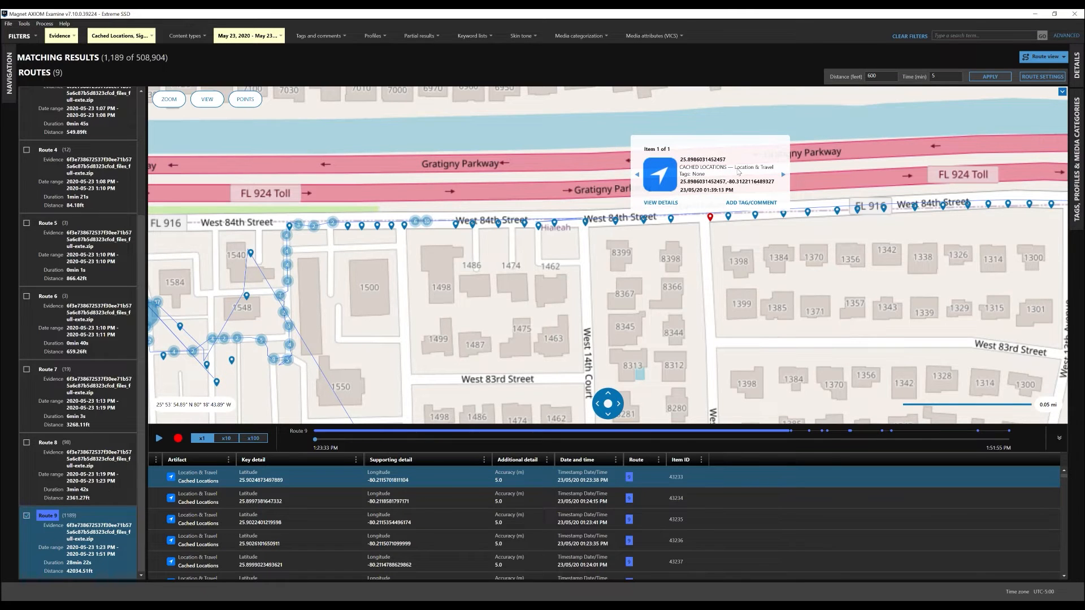
left_click(656, 203)
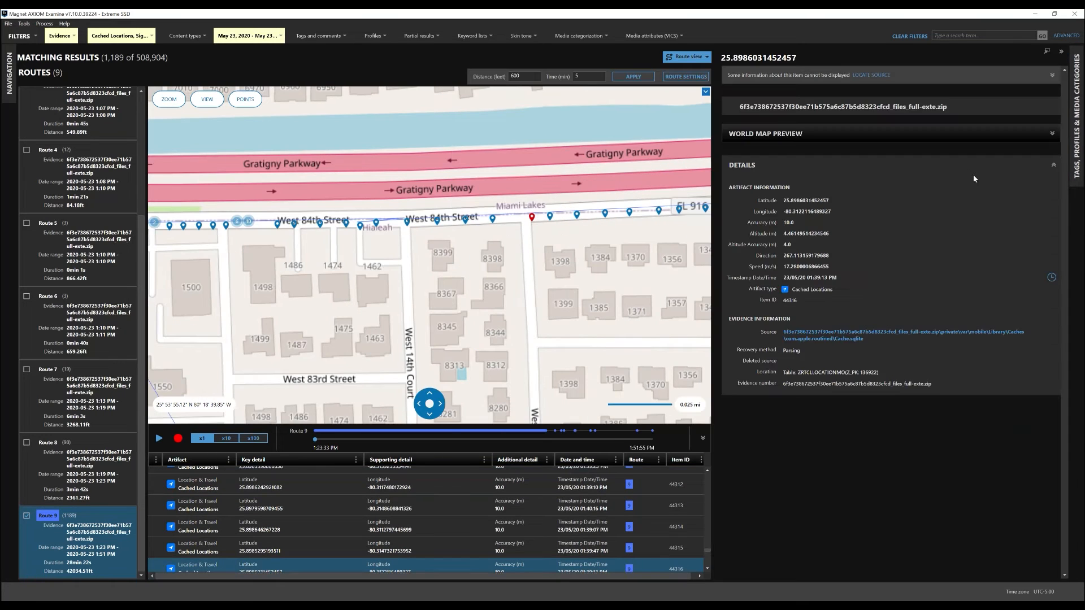
left_click(465, 220)
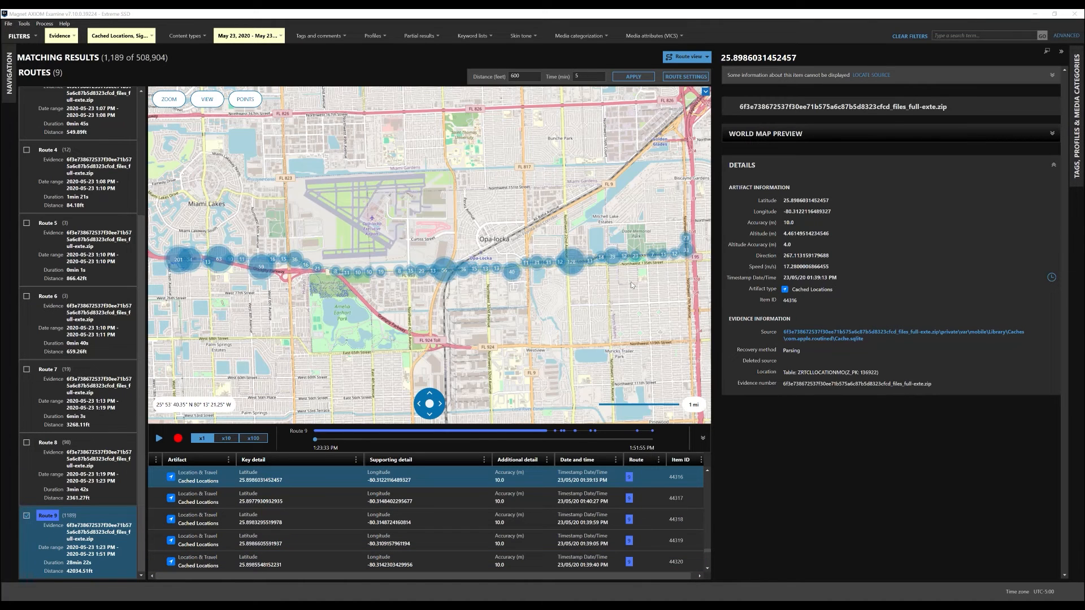
left_click(1061, 52)
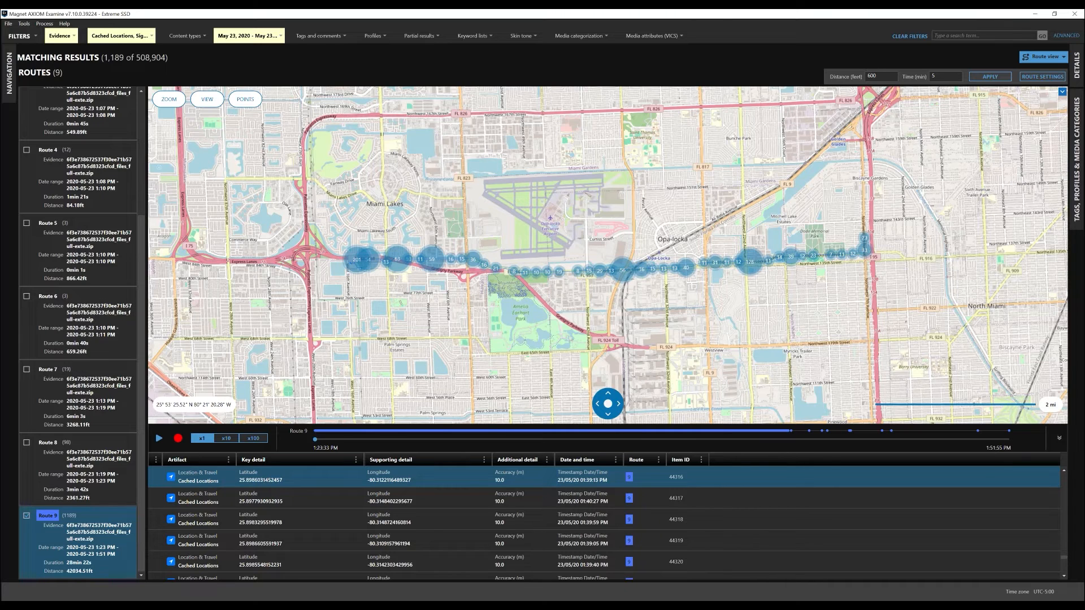
Display Route 8 together with Route 9 on the map and look through their location artifacts
left_click(26, 443)
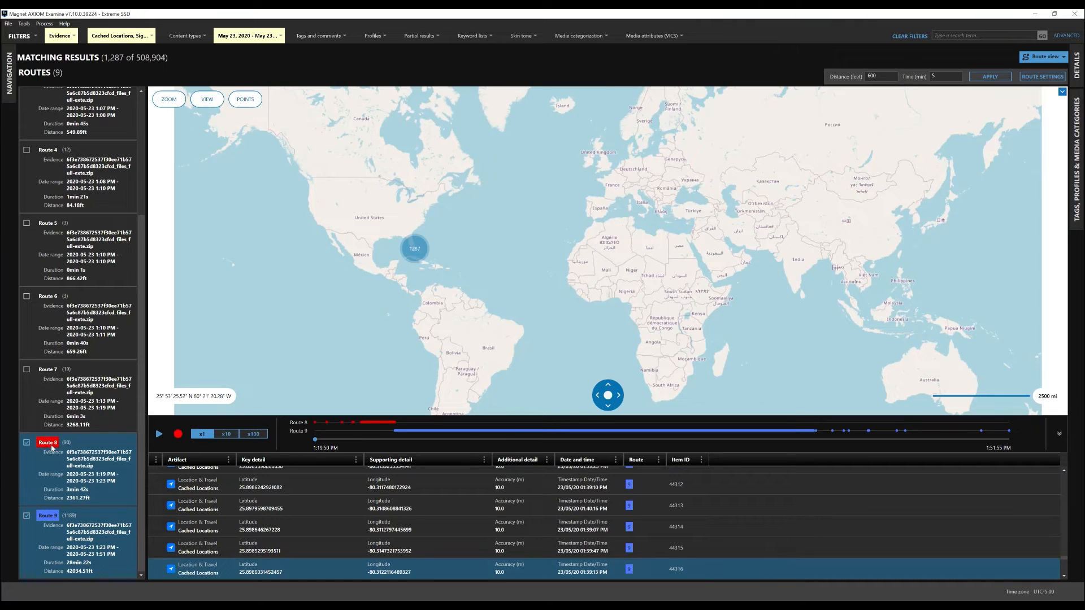
left_click(416, 250)
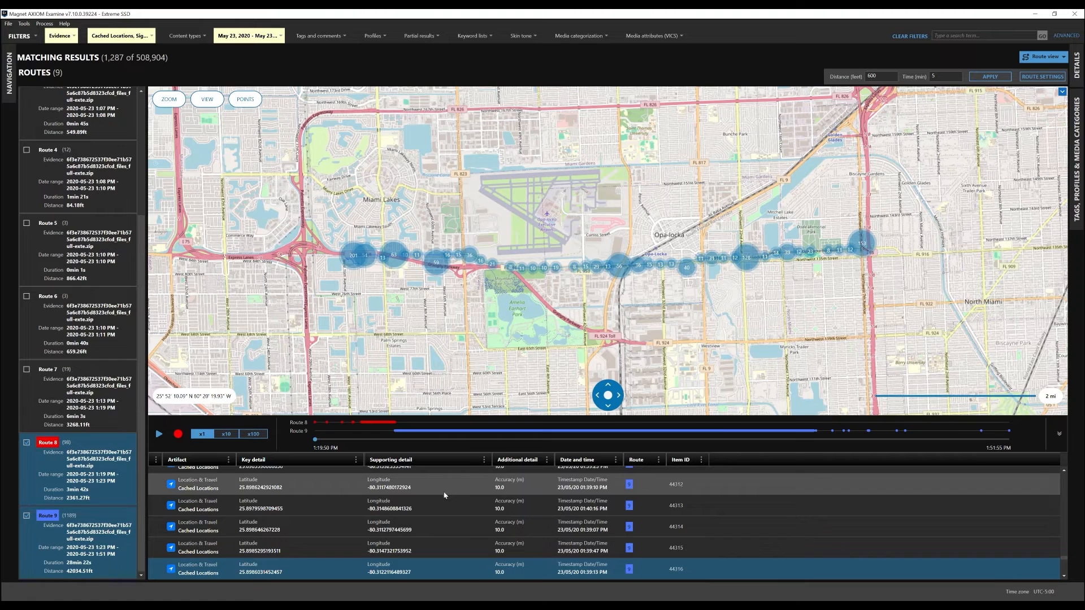
scroll(338, 506, "down", 7)
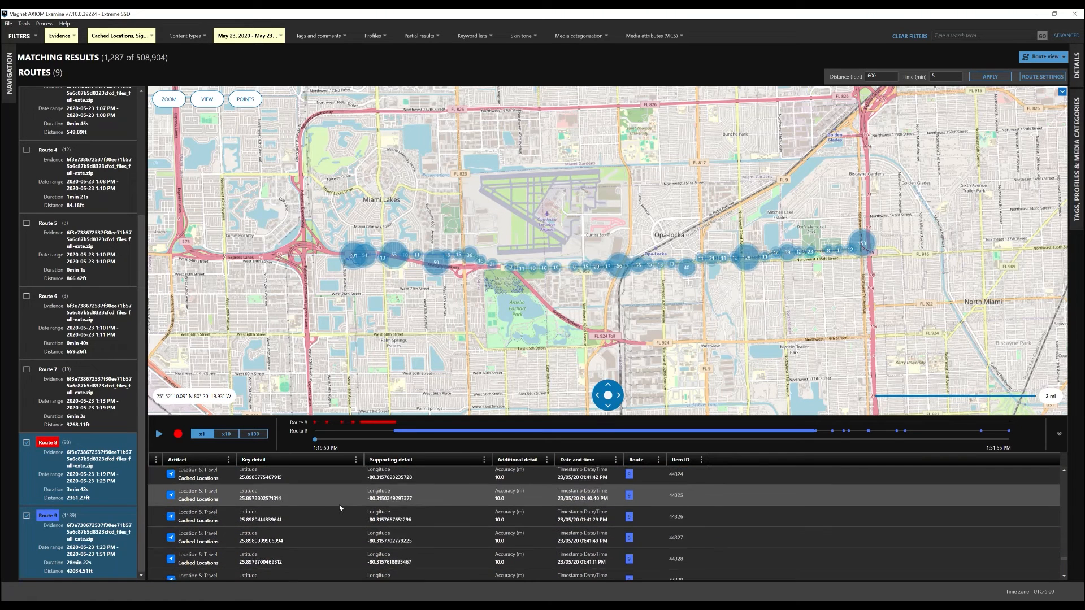
scroll(340, 505, "up", 4)
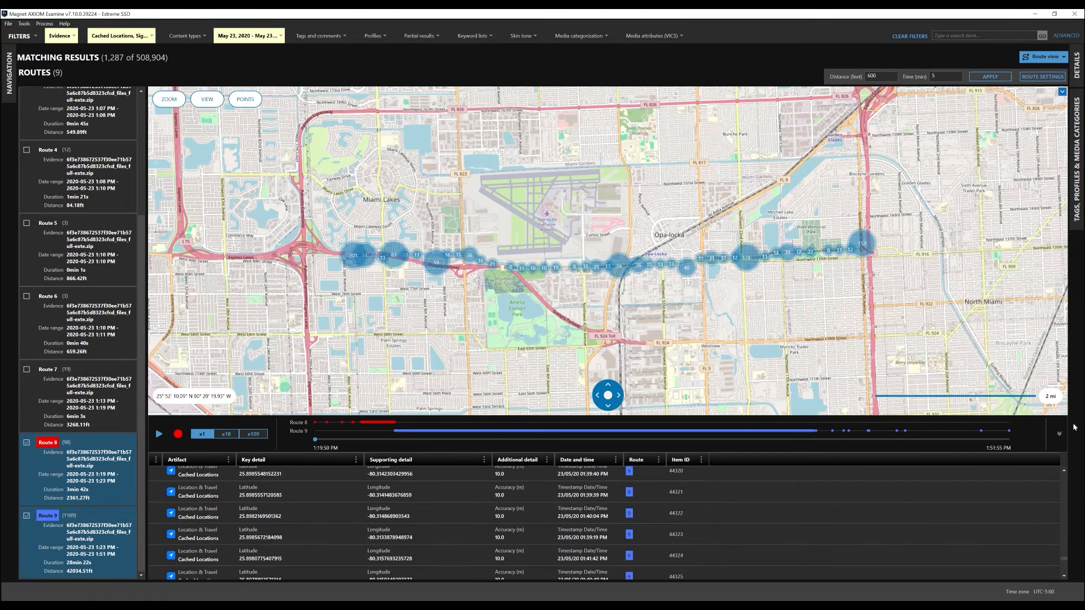
Hide the artifact table and play the animation of Routes 8 and 9 at x10 speed, pausing it near Northwest 7th Avenue
left_click(1059, 437)
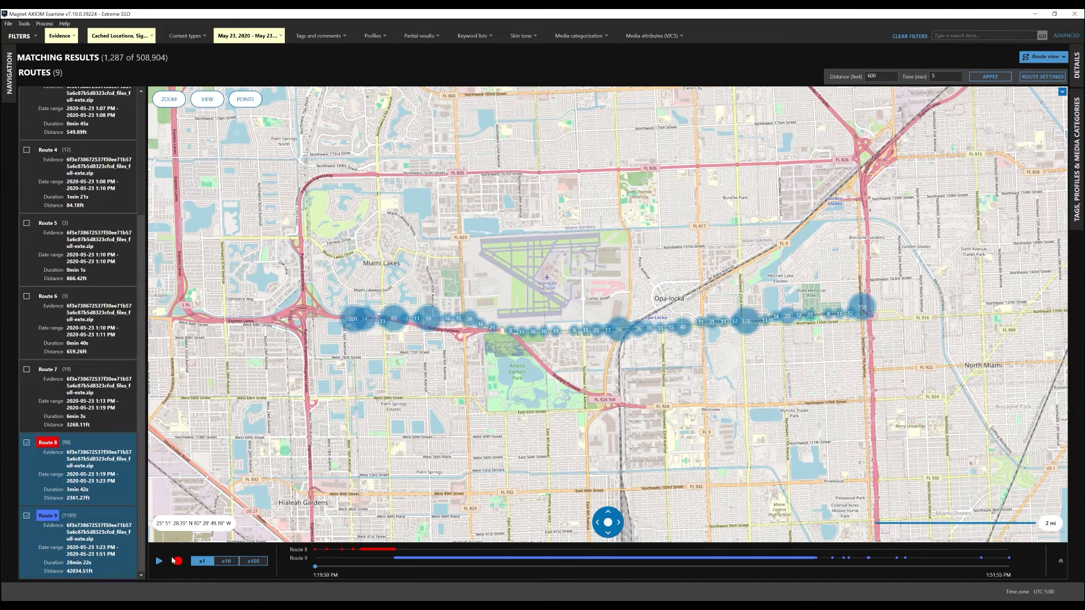
left_click(159, 563)
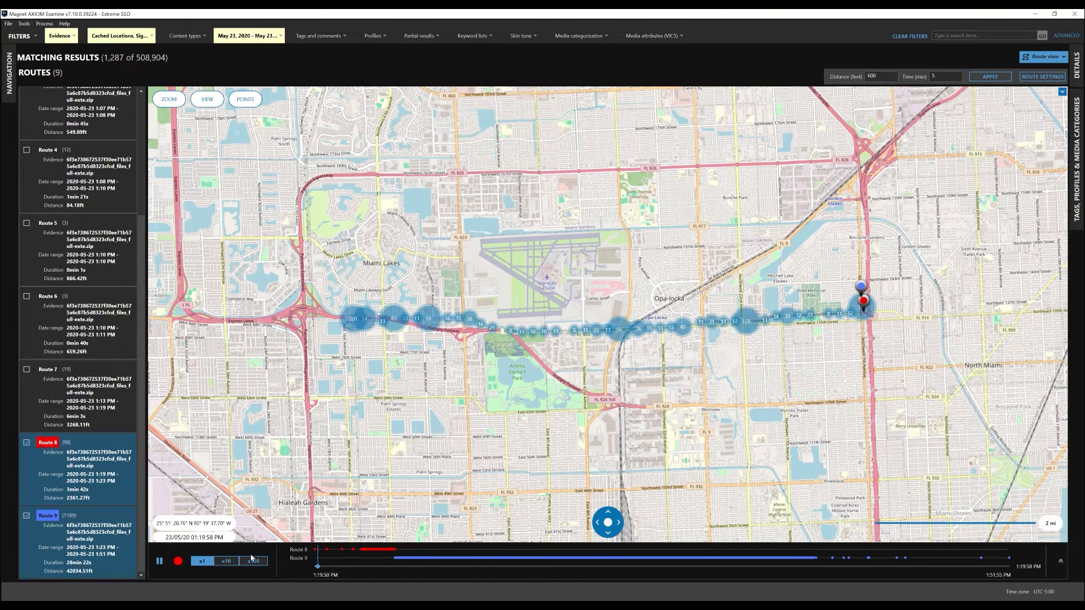
left_click(226, 561)
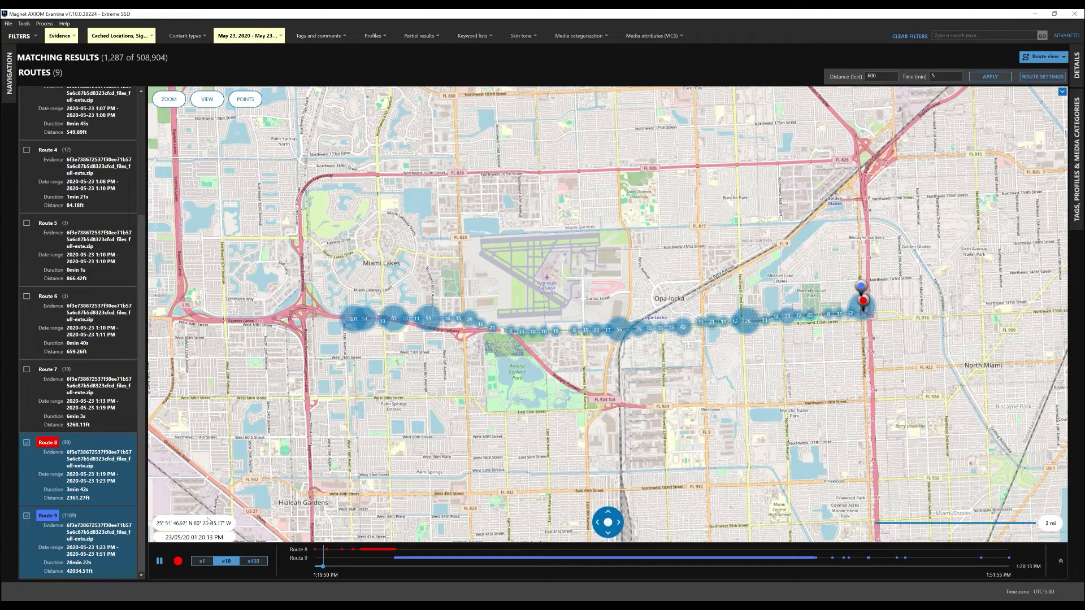
scroll(861, 304, "up", 2)
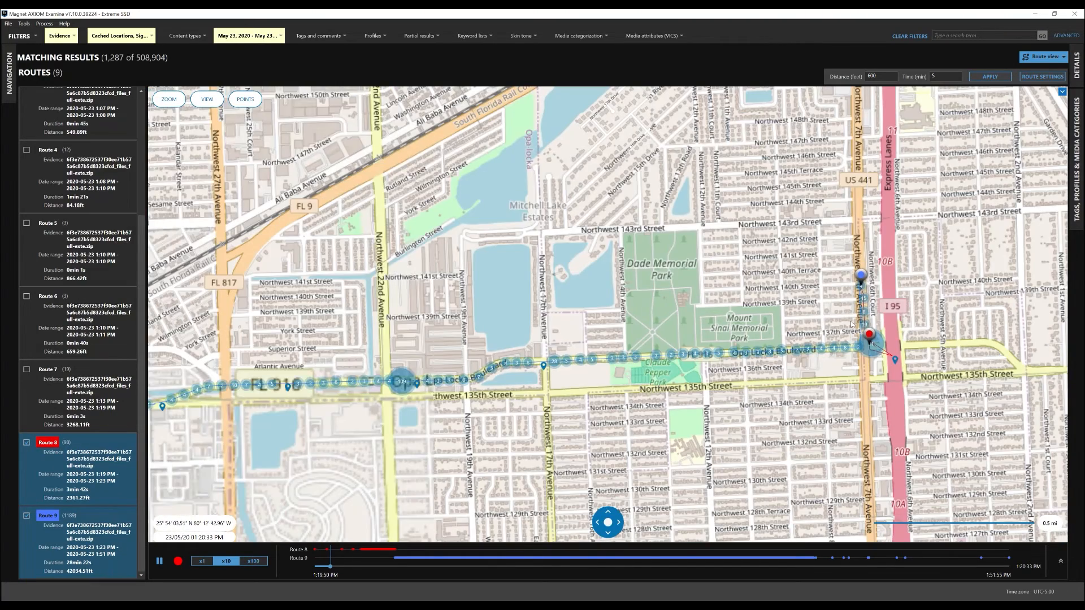
scroll(862, 350, "up", 1)
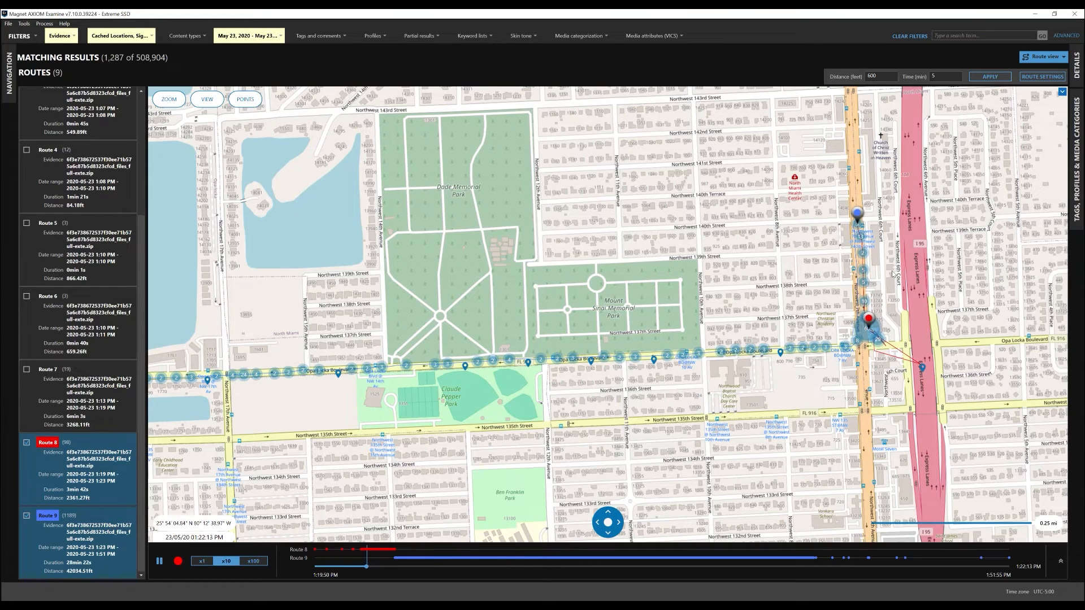
left_click(160, 561)
Inspect the cached location on Opa Locka Boulevard just west of Northwest 7th Avenue and close its summary
mouse_move(909, 321)
left_mouse_down()
mouse_move(587, 346)
mouse_move(594, 334)
left_mouse_up()
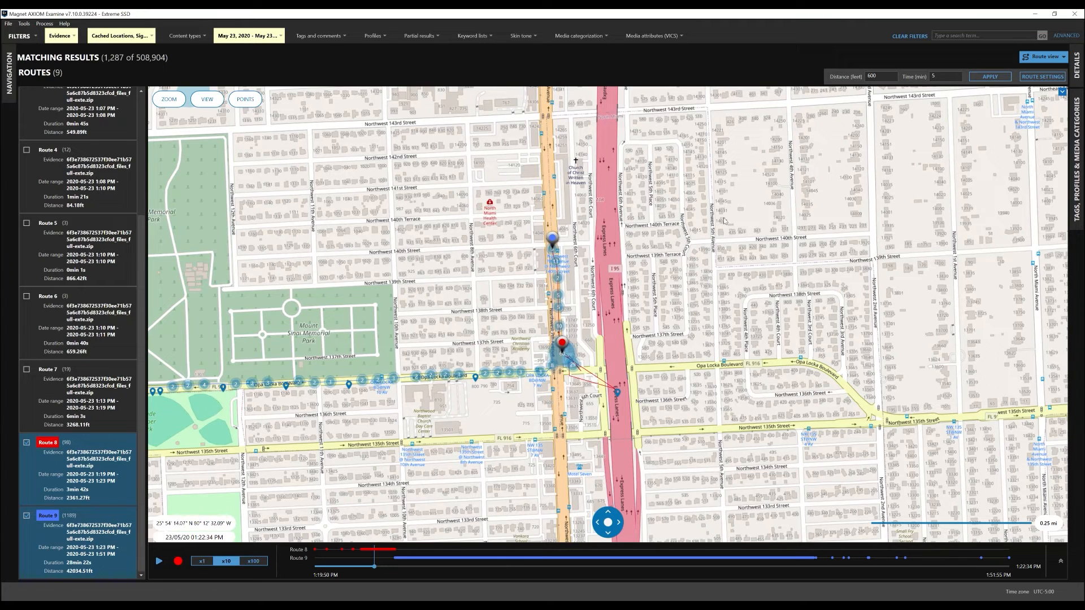
left_click_drag(486, 321, 560, 301)
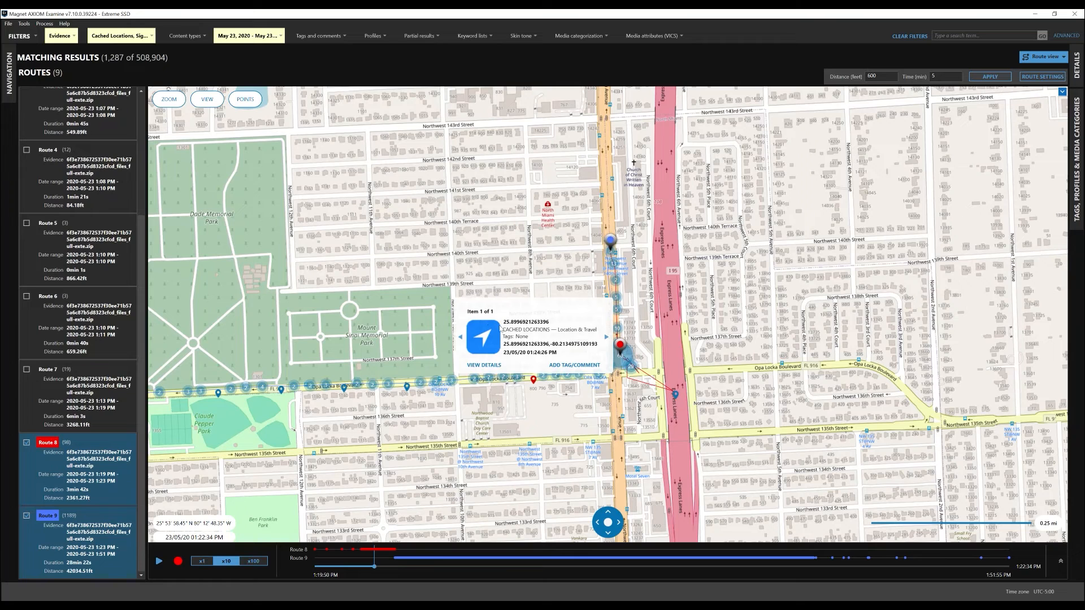
left_click(541, 391)
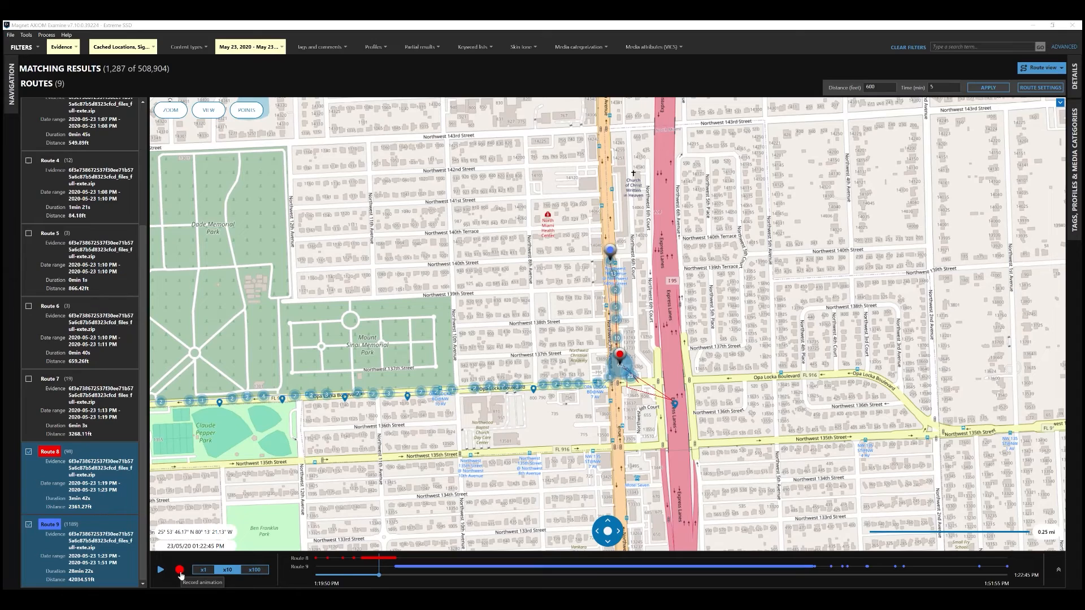
Start recording the route animation and follow the Route 9 marker west along Opa Locka Boulevard past Claude Pepper Park
left_click(180, 571)
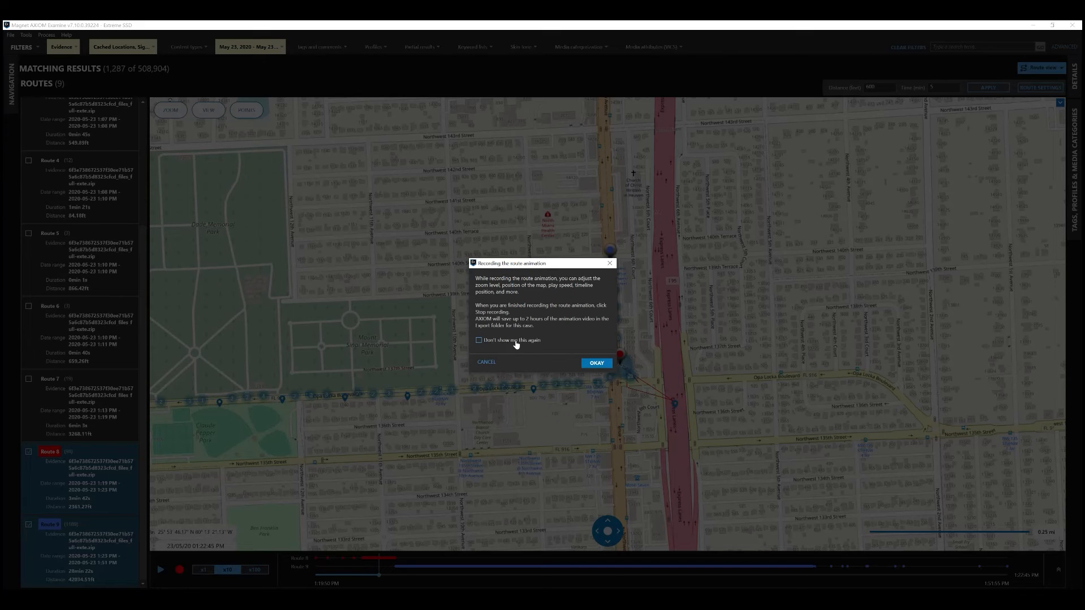
left_click(597, 364)
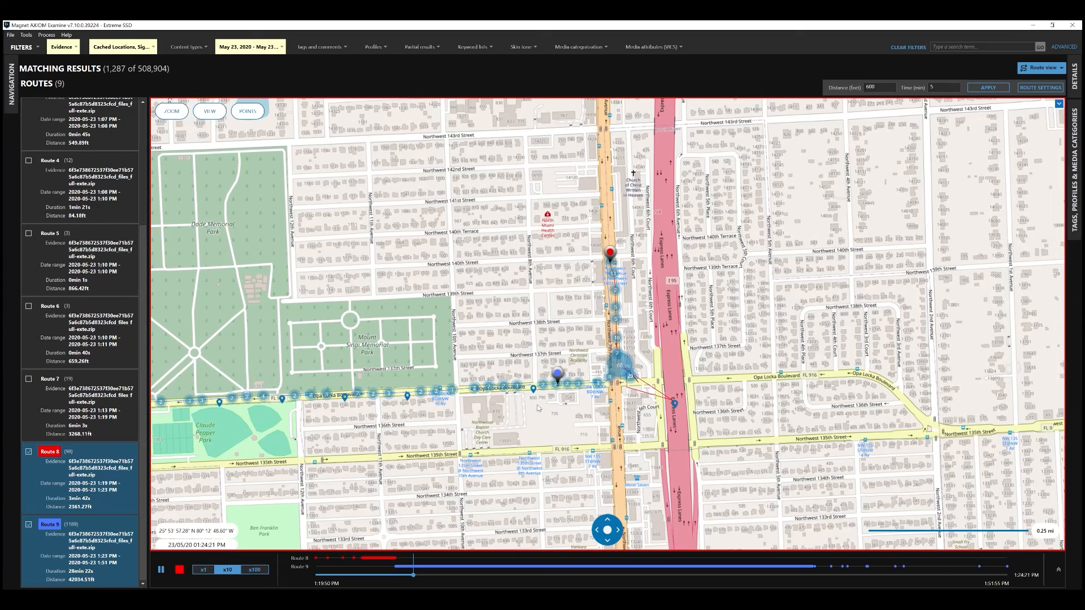
left_click_drag(540, 407, 609, 402)
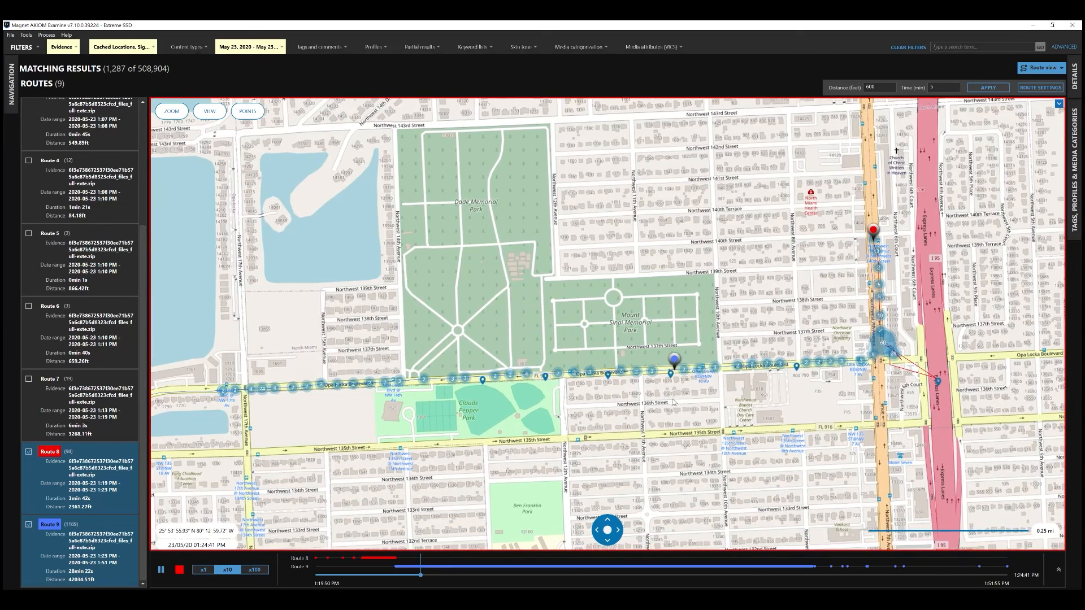
scroll(445, 399, "up", 5)
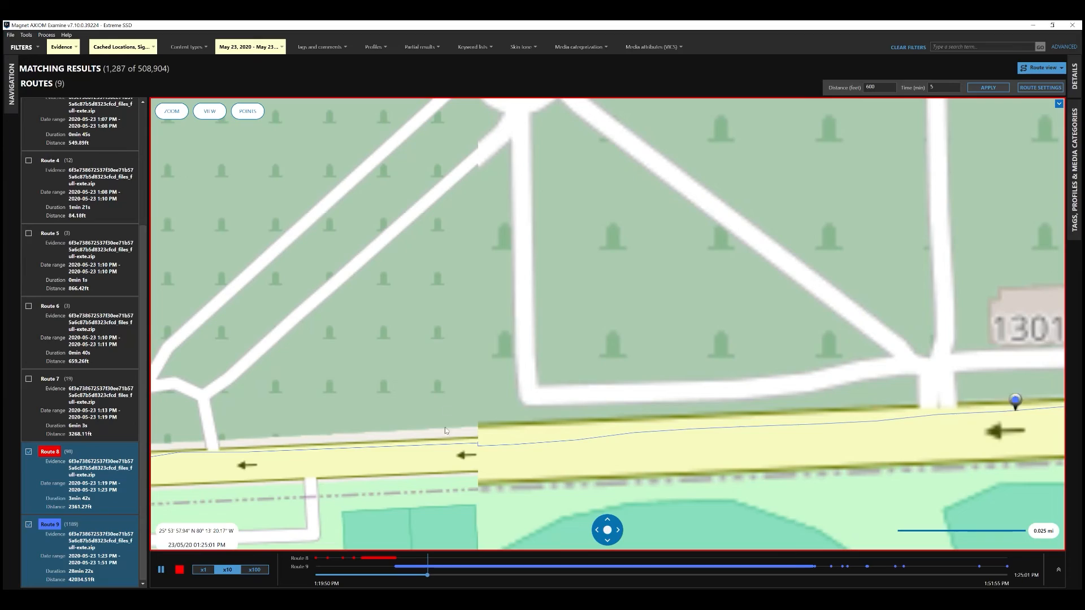
scroll(286, 474, "down", 5)
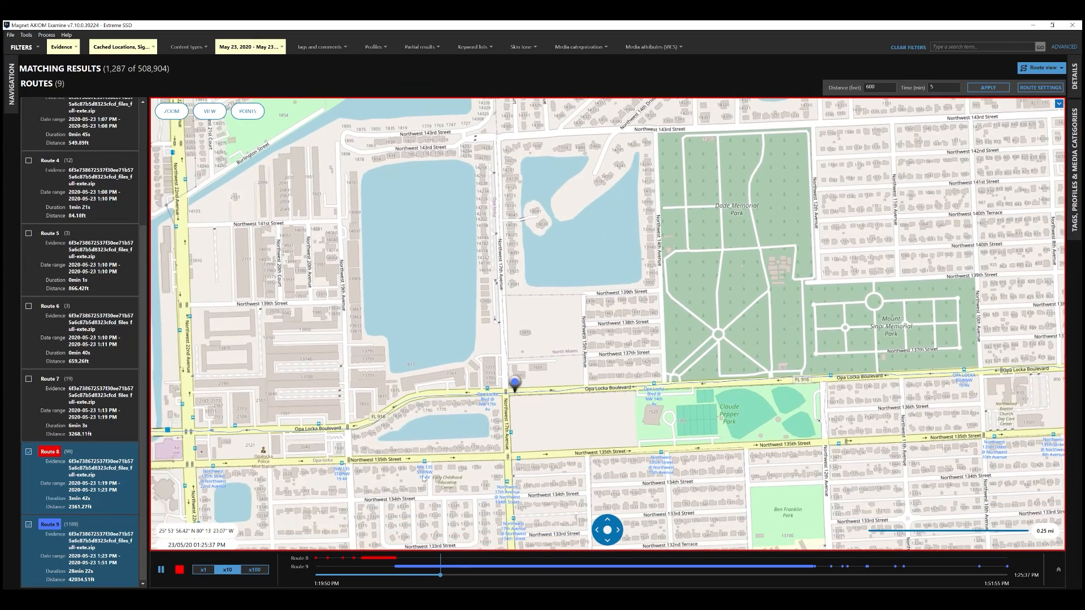
Slow the recorded animation to x1 and follow the Route 9 marker closely along Opa Locka Boulevard west of Northwest 17th Avenue
left_click(202, 570)
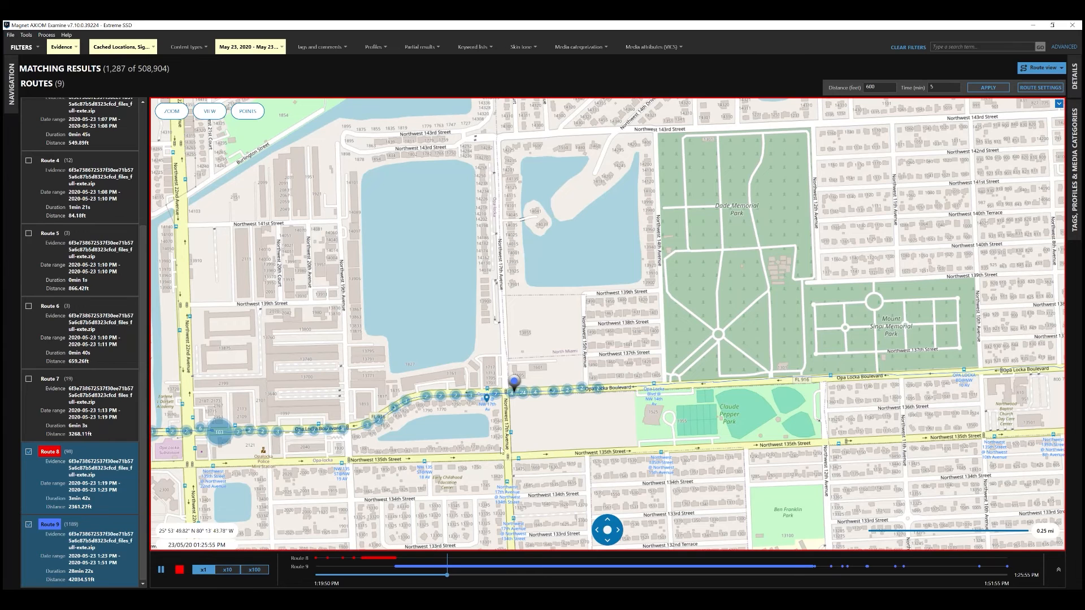
scroll(482, 401, "up", 2)
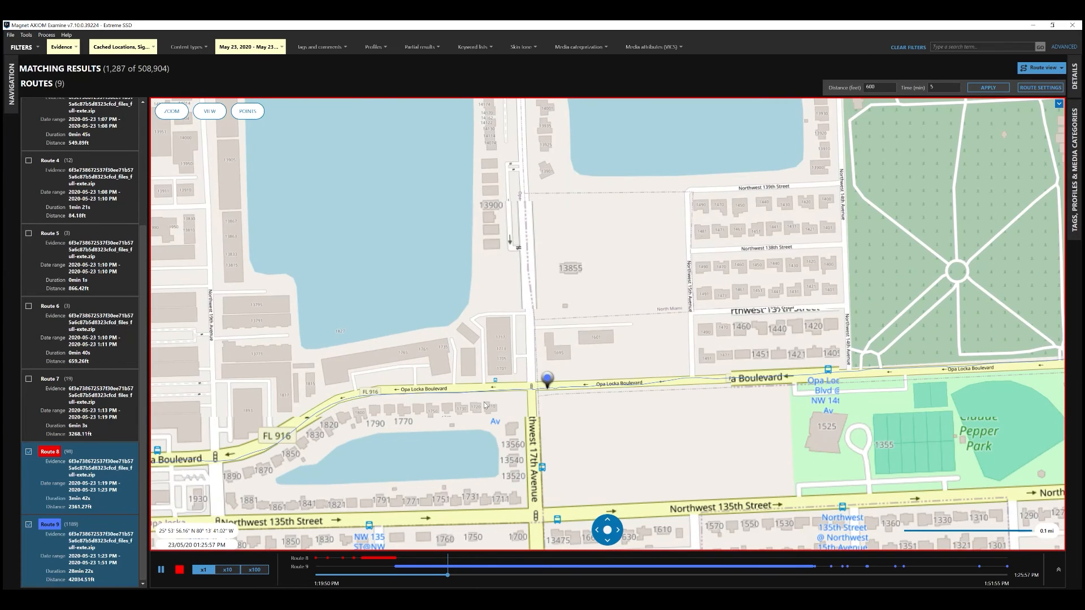
scroll(484, 401, "up", 3)
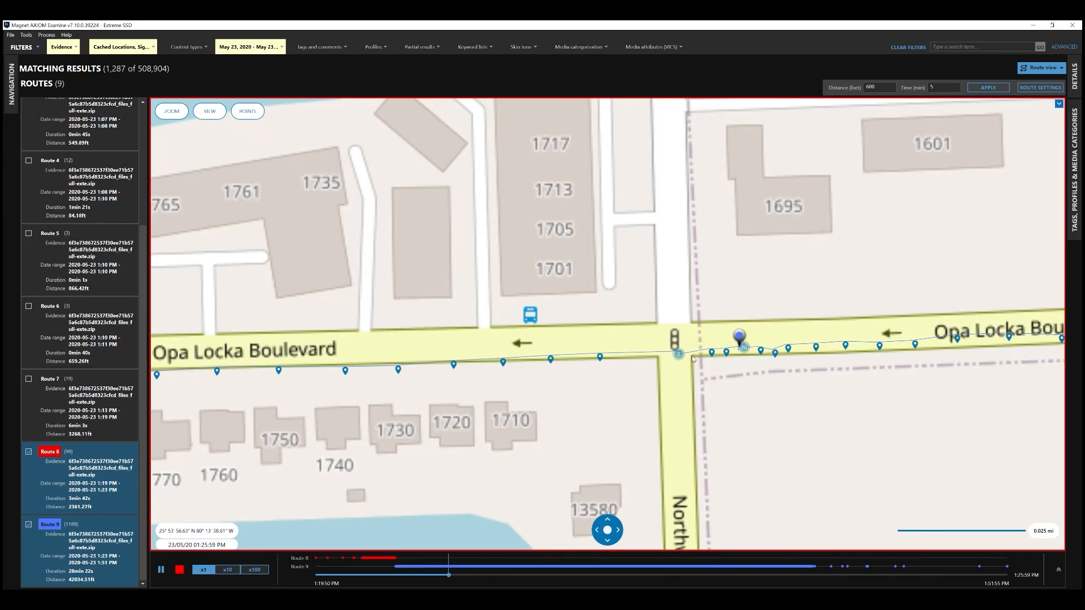
left_click(551, 359)
scroll(269, 406, "down", 2)
left_click_drag(293, 417, 497, 371)
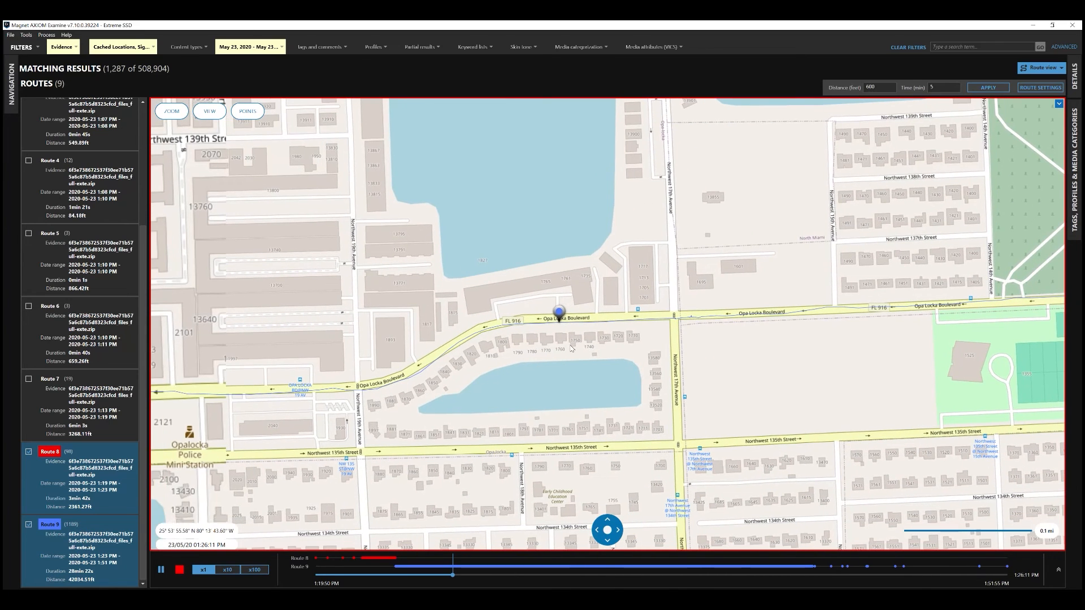
left_click_drag(469, 375, 525, 350)
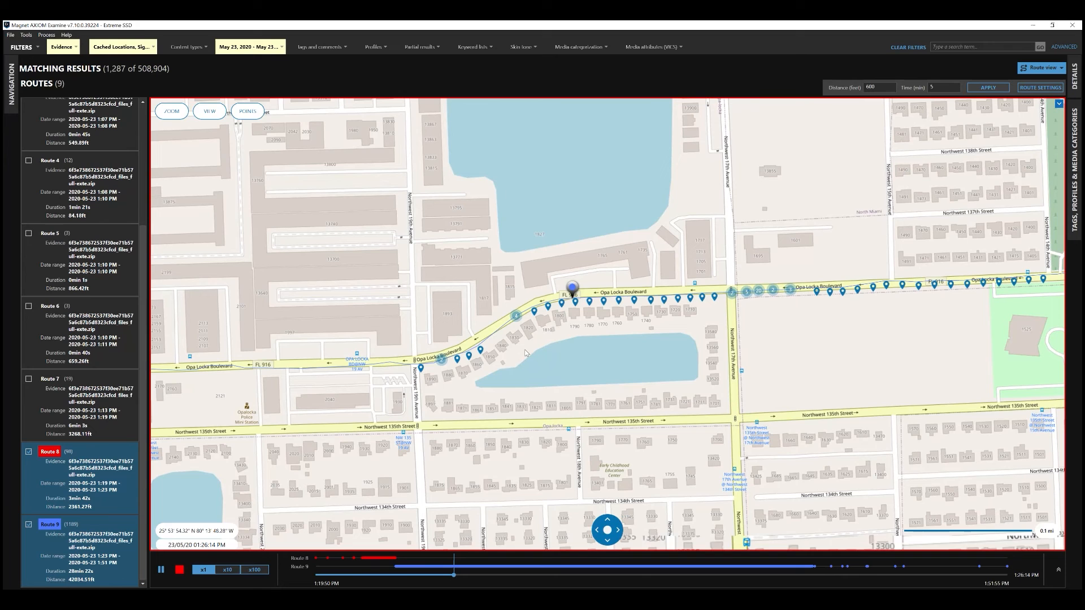
Stop recording the route animation and export the recording
left_click(179, 571)
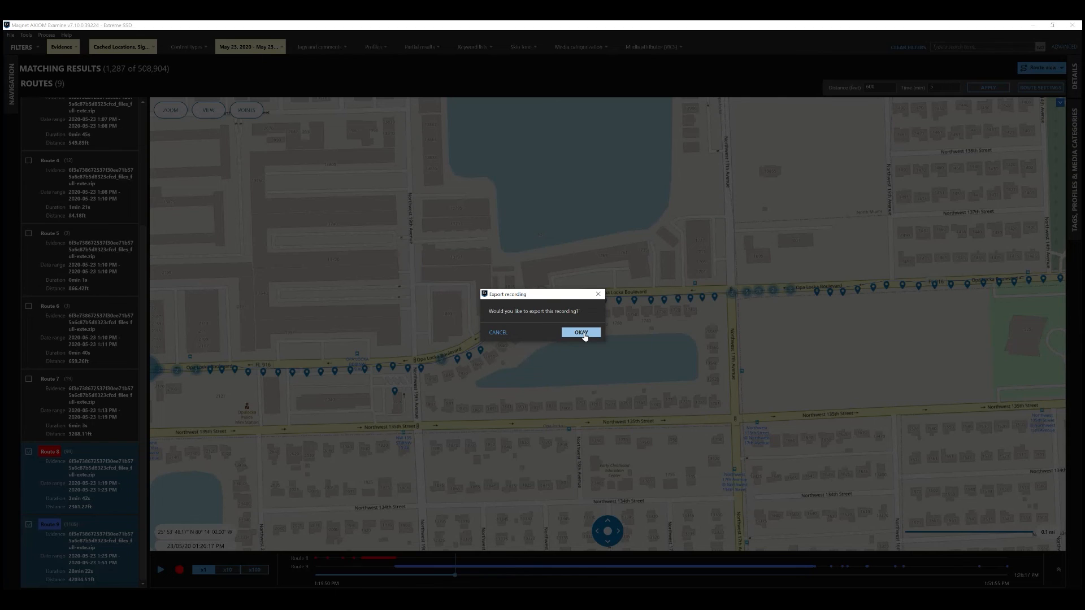
left_click(585, 335)
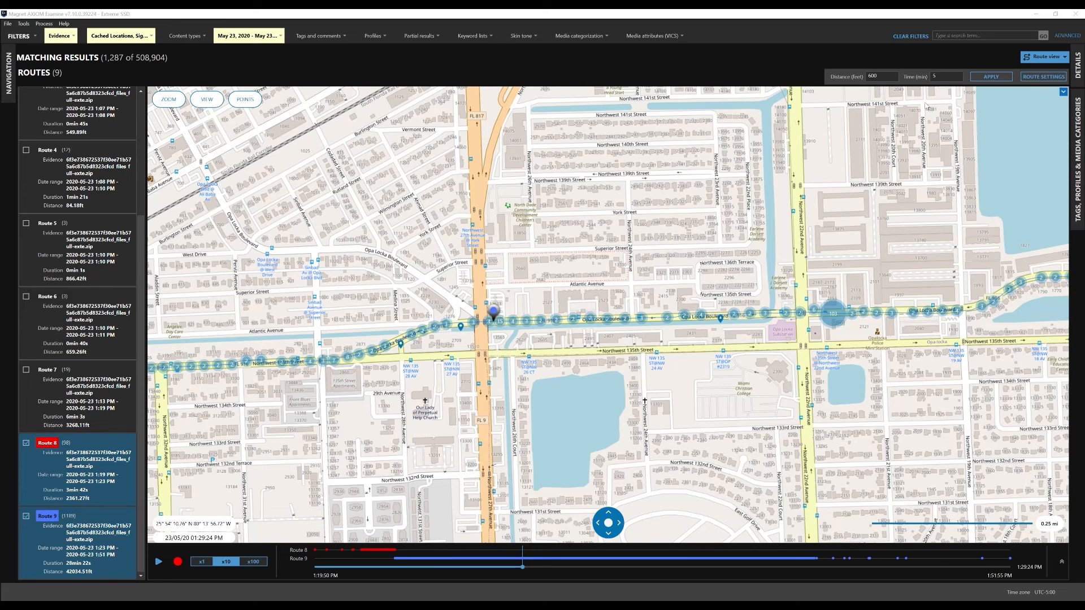
Look through the list of generated routes, then view the evidence sources in the route settings and close the settings
scroll(69, 246, "up", 3)
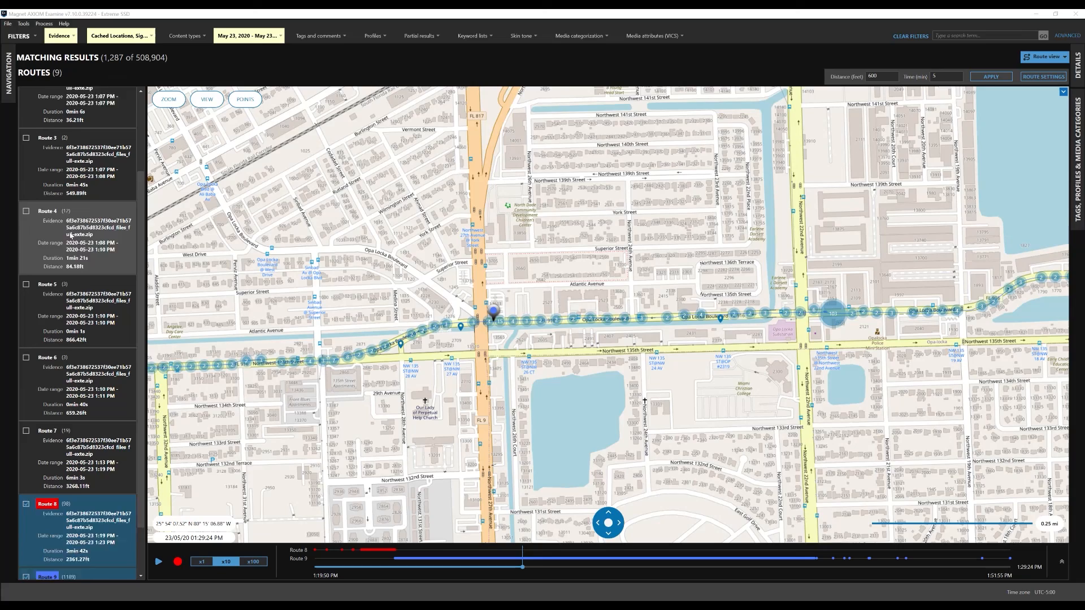
scroll(69, 245, "down", 1)
scroll(832, 187, "down", 2)
scroll(841, 182, "up", 2)
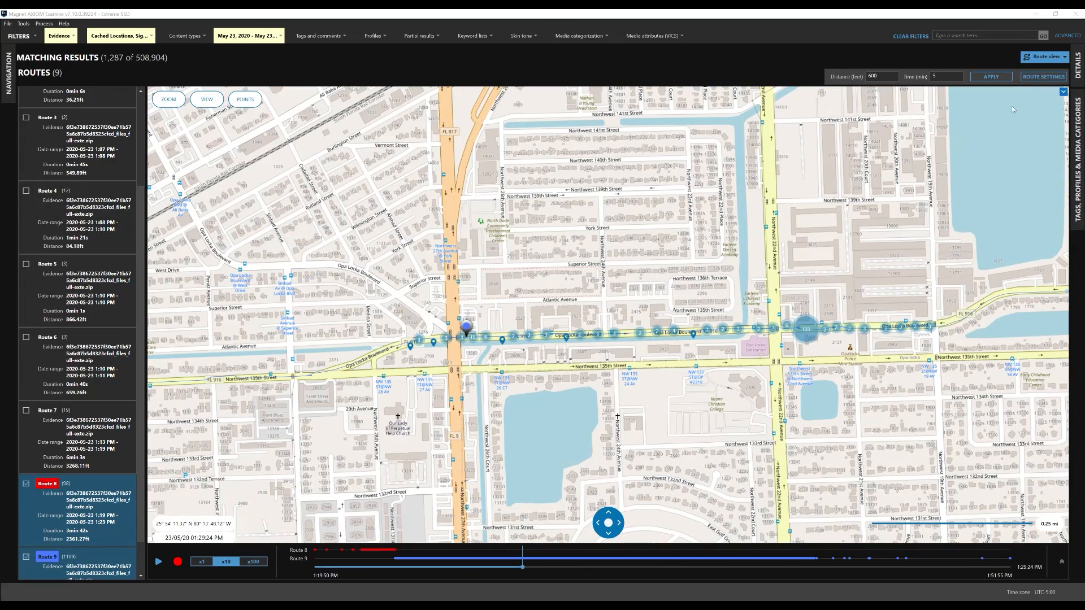
left_click(1044, 77)
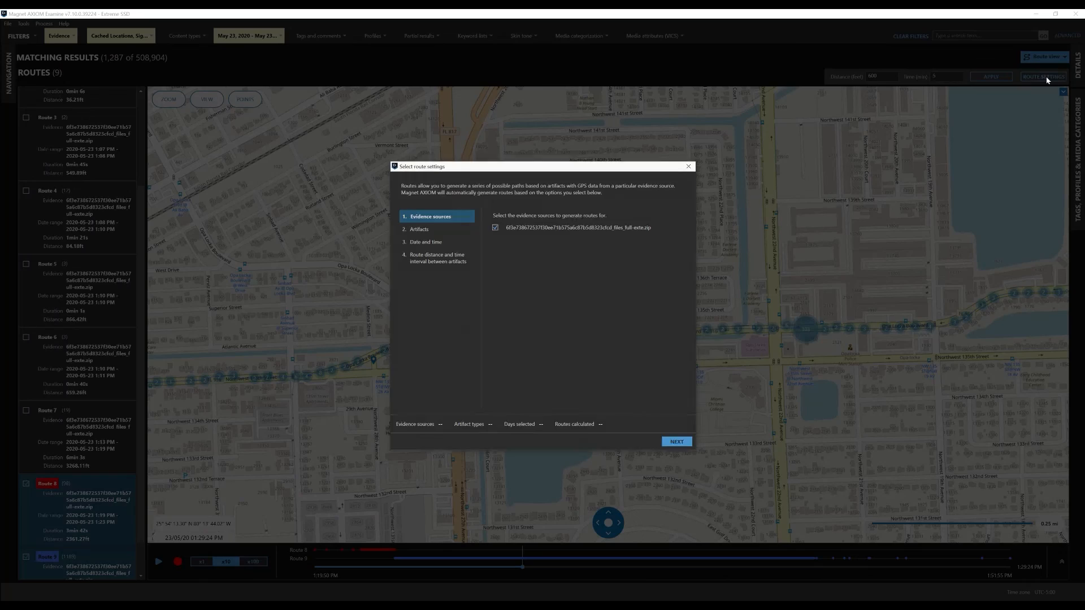
left_click(689, 166)
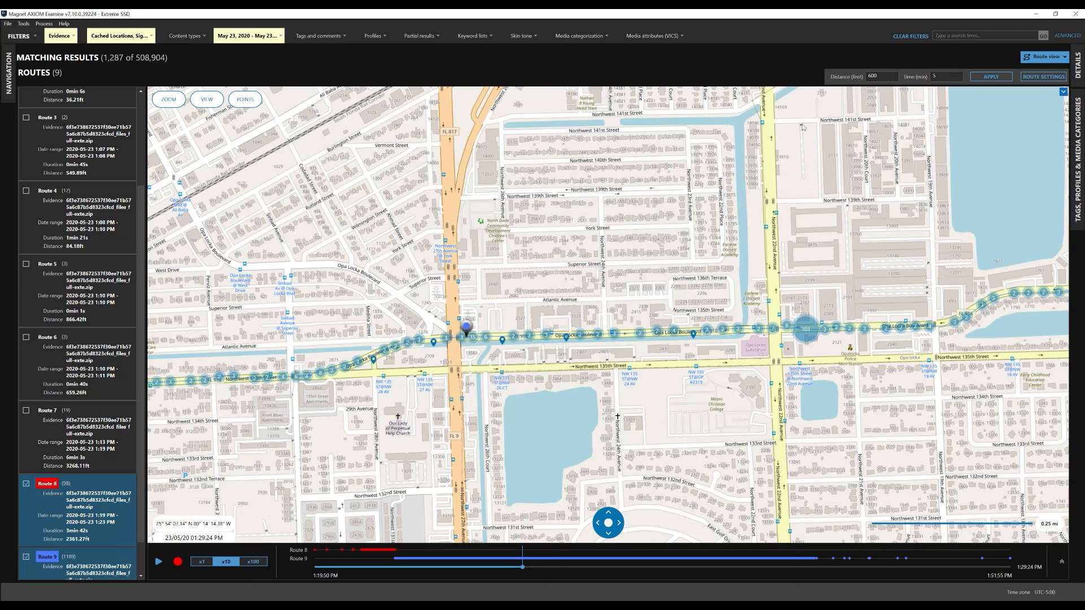